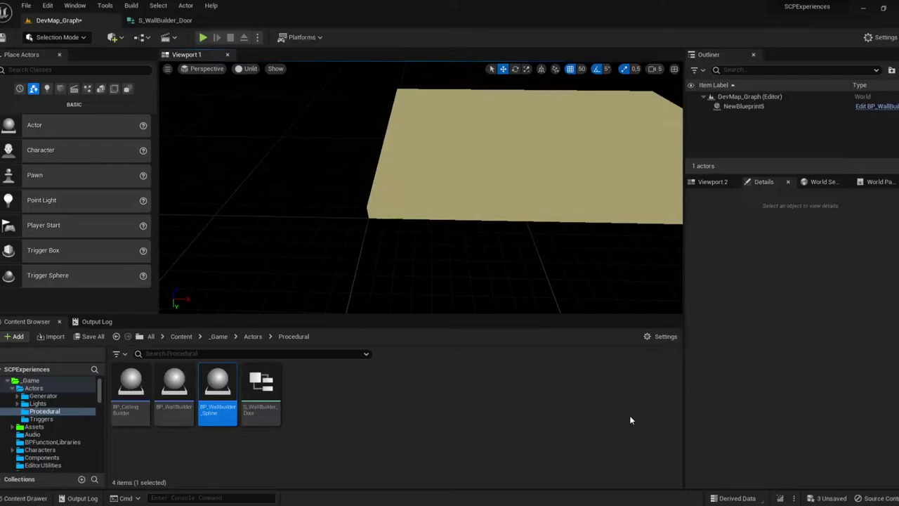
Place BP_Wallbuilder_Spline at the origin (0, 0, 50) and stretch its end point along X into a long wall
{"action": "left_click_drag", "start_coordinate": [209, 375], "coordinate": [430, 222]}
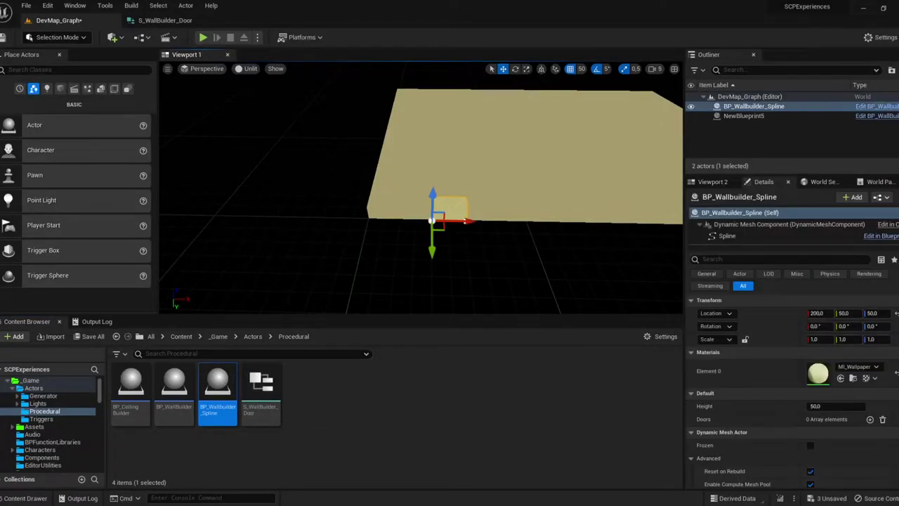
{"action": "left_click", "coordinate": [896, 314]}
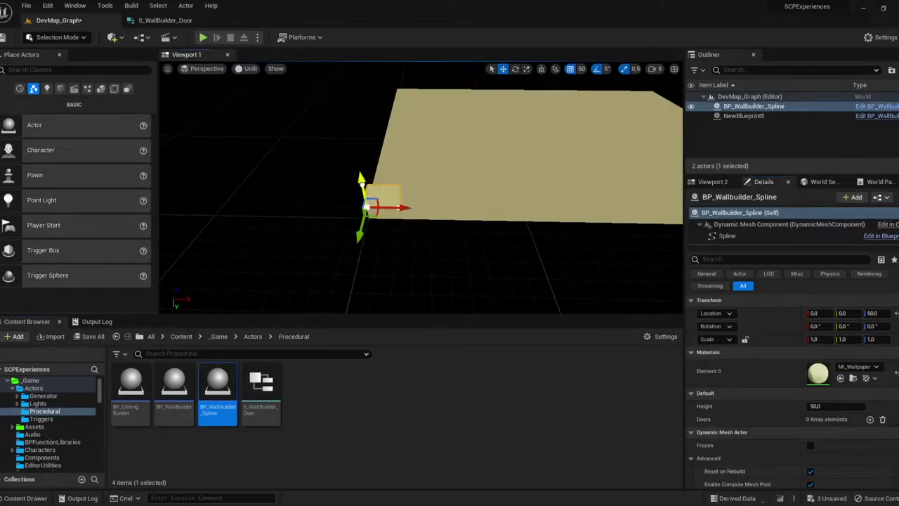
{"action": "right_click_drag", "start_coordinate": [445, 195], "coordinate": [366, 208]}
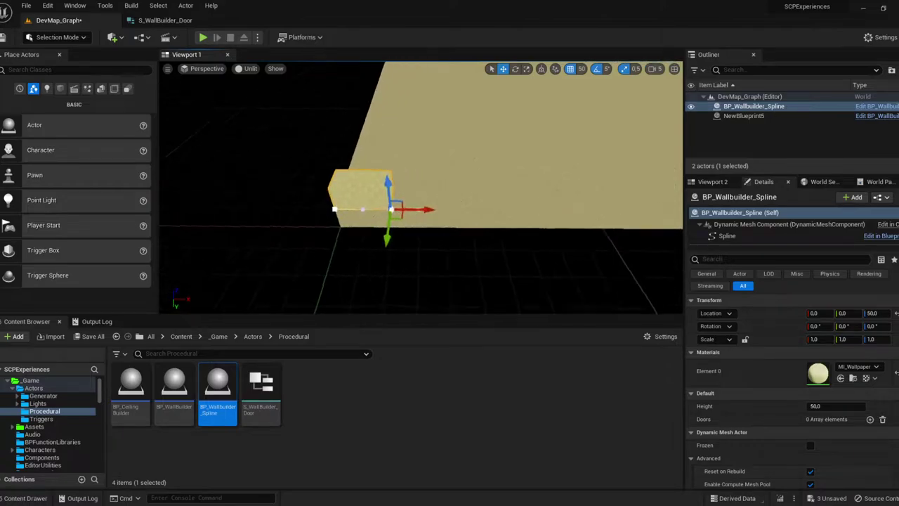
{"action": "left_click_drag", "start_coordinate": [328, 205], "coordinate": [580, 202]}
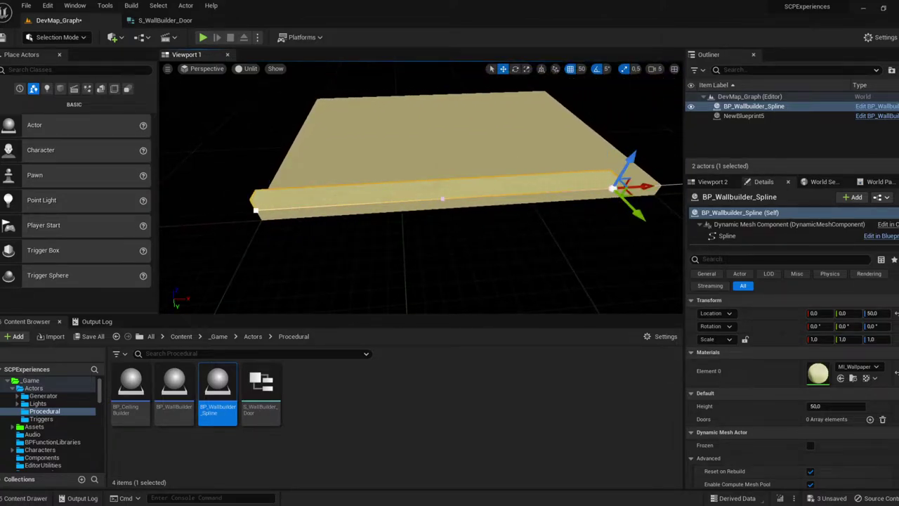
{"action": "right_click_drag", "start_coordinate": [442, 199], "coordinate": [409, 203]}
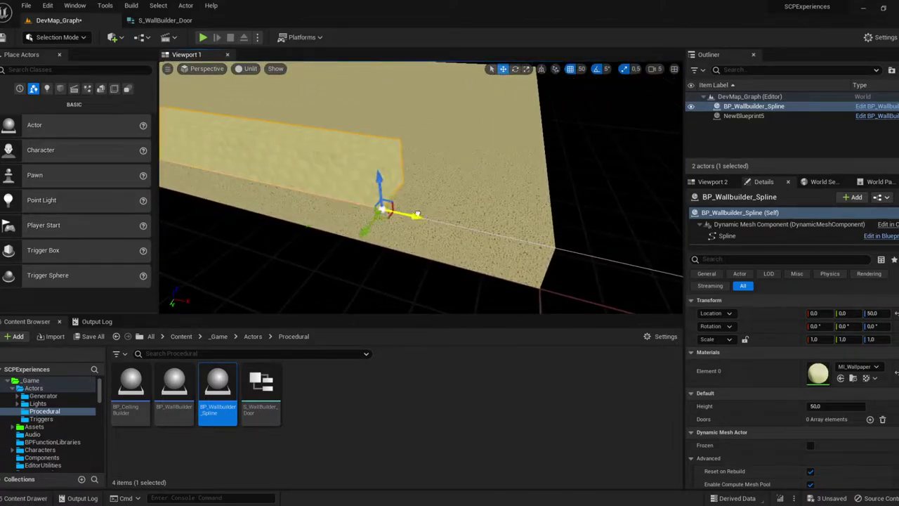
{"action": "left_click_drag", "start_coordinate": [417, 214], "coordinate": [587, 245]}
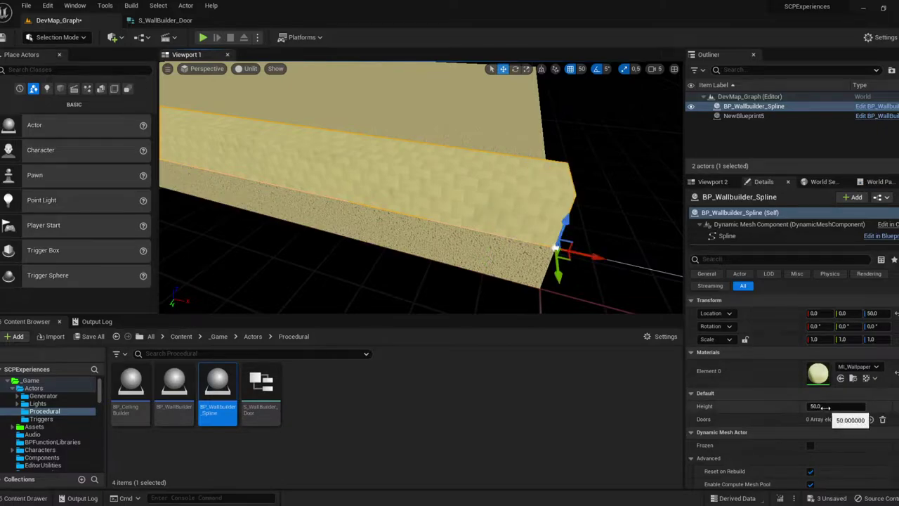
Set the wall's Height to 400
{"action": "type", "text": "400"}
{"action": "key", "text": "Return"}
{"action": "right_click_drag", "start_coordinate": [478, 242], "coordinate": [409, 247]}
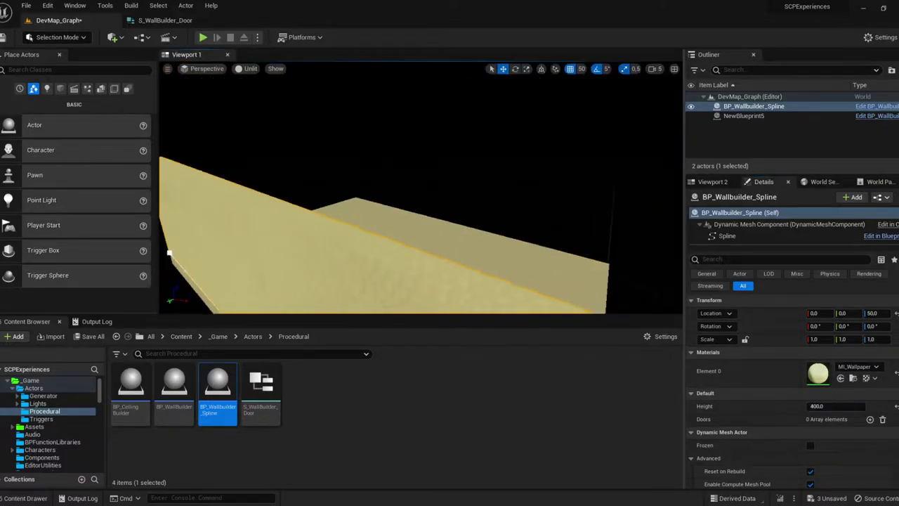
Add a spline point that bends the wall into an L, and adjust it along X
{"action": "left_click_drag", "start_coordinate": [311, 240], "coordinate": [459, 268], "text": "alt"}
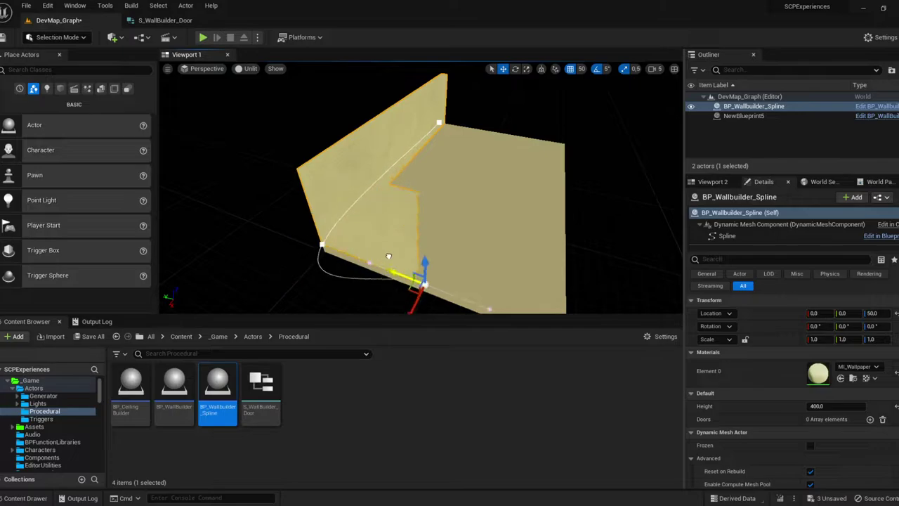
{"action": "right_click_drag", "start_coordinate": [413, 255], "coordinate": [393, 252]}
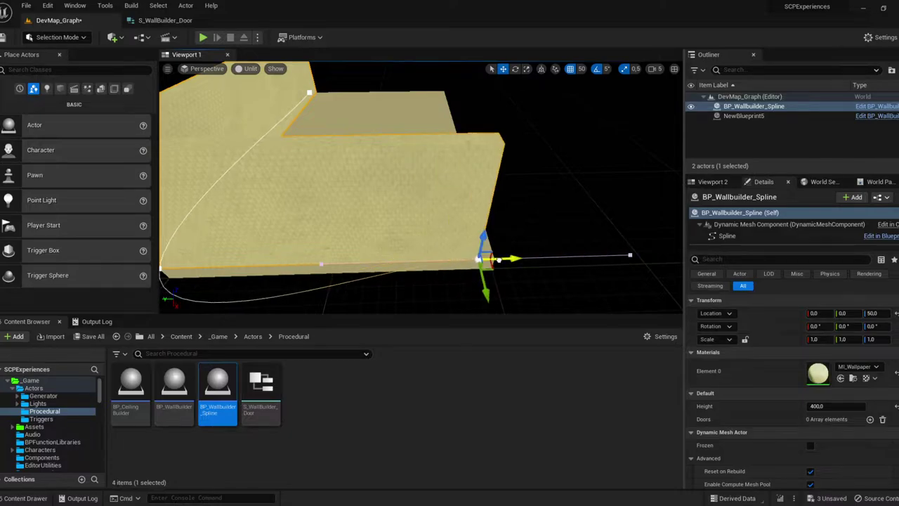
{"action": "left_click_drag", "start_coordinate": [433, 261], "coordinate": [518, 261]}
{"action": "right_click_drag", "start_coordinate": [518, 260], "coordinate": [464, 261]}
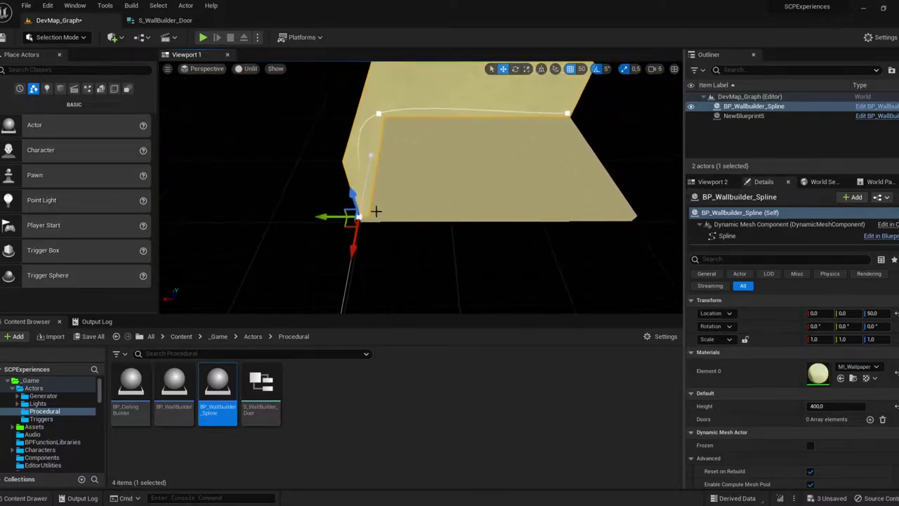
{"action": "right_click_drag", "start_coordinate": [372, 206], "coordinate": [372, 182]}
Add more spline points so the wall wraps around the floor's edges
{"action": "left_click_drag", "start_coordinate": [365, 281], "coordinate": [599, 282]}
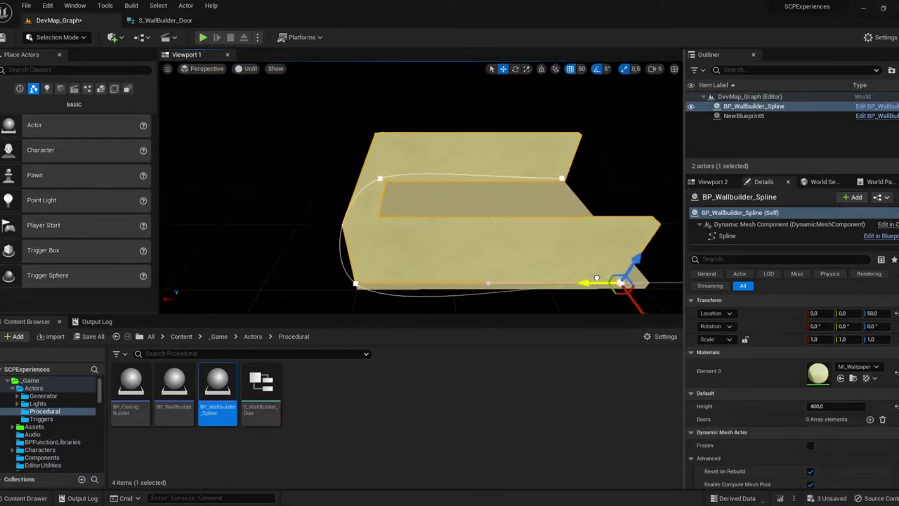
{"action": "right_click_drag", "start_coordinate": [599, 282], "coordinate": [534, 266]}
{"action": "left_click_drag", "start_coordinate": [447, 264], "coordinate": [487, 264]}
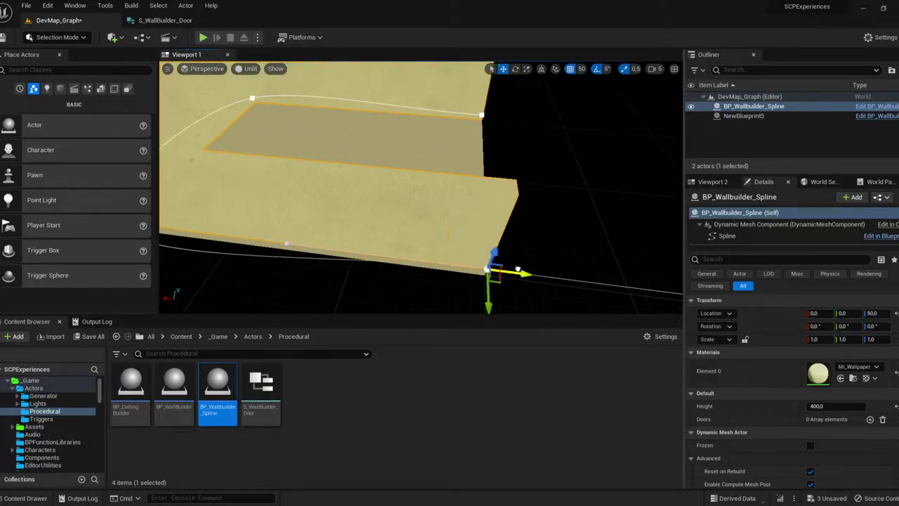
{"action": "right_click_drag", "start_coordinate": [488, 264], "coordinate": [377, 224]}
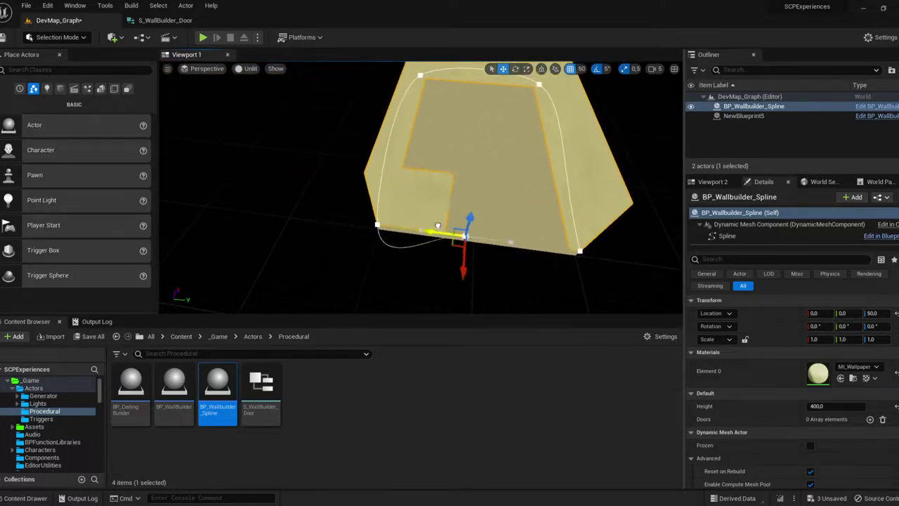
{"action": "left_click_drag", "start_coordinate": [377, 223], "coordinate": [572, 245]}
{"action": "mouse_move", "coordinate": [571, 245]}
{"action": "right_mouse_down"}
{"action": "mouse_move", "coordinate": [421, 294]}
{"action": "mouse_move", "coordinate": [496, 268]}
{"action": "right_mouse_up"}
Select the wall's Spline component and clear the Details search to show all spline settings
{"action": "left_click", "coordinate": [729, 235]}
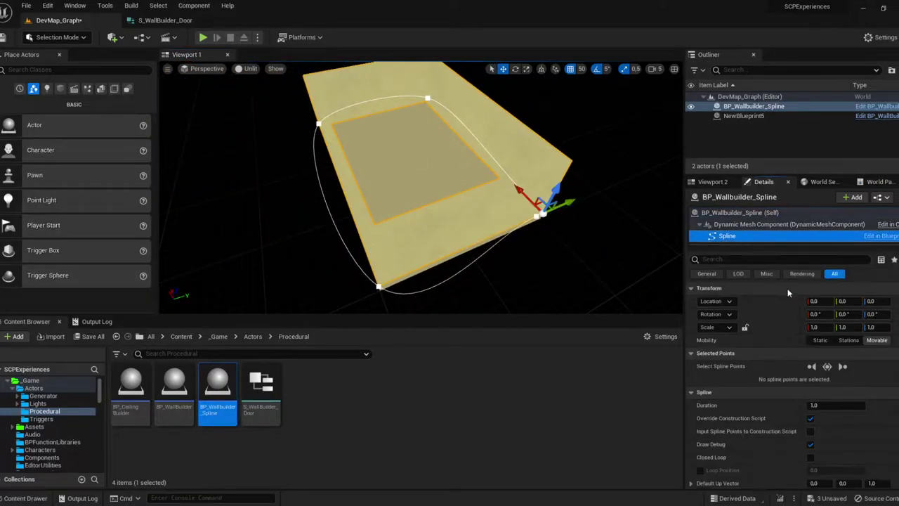
{"action": "scroll", "coordinate": [794, 316], "scroll_direction": "down", "scroll_amount": 5}
{"action": "scroll", "coordinate": [795, 316], "scroll_direction": "down", "scroll_amount": 5}
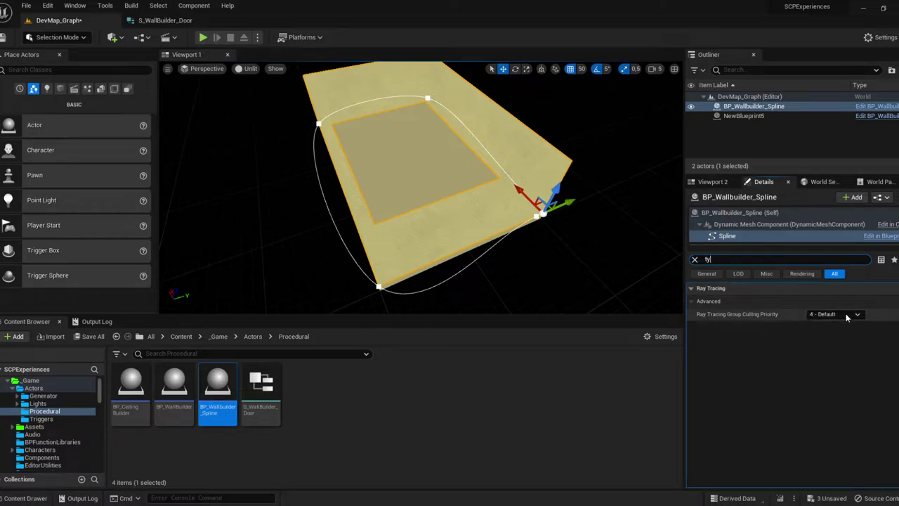
{"action": "left_click", "coordinate": [694, 259]}
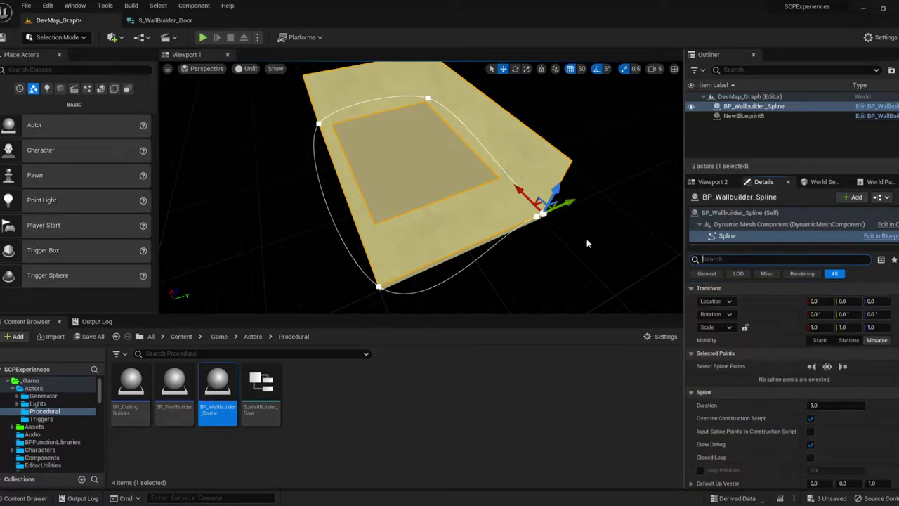
Set the bottom spline point and the other selected points to Linear
{"action": "left_click", "coordinate": [379, 286]}
{"action": "right_click", "coordinate": [378, 285]}
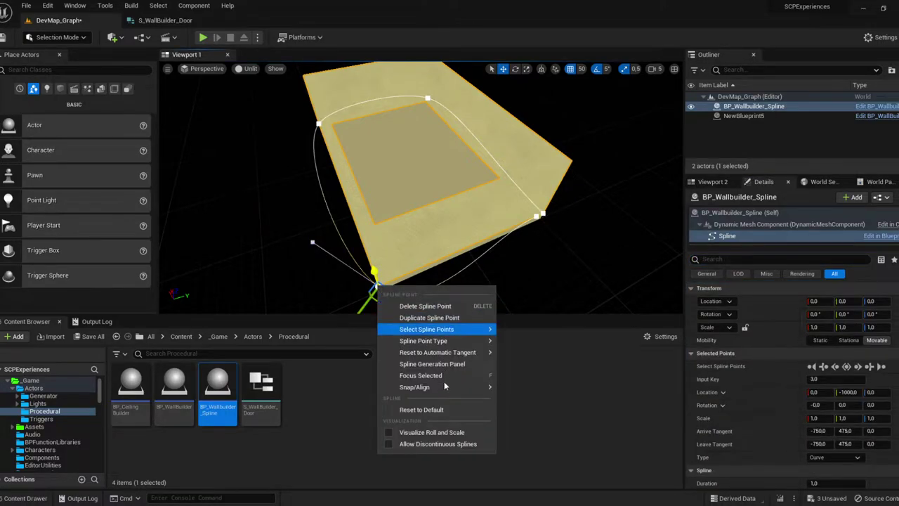
{"action": "mouse_move", "coordinate": [444, 387]}
{"action": "left_click", "coordinate": [319, 124]}
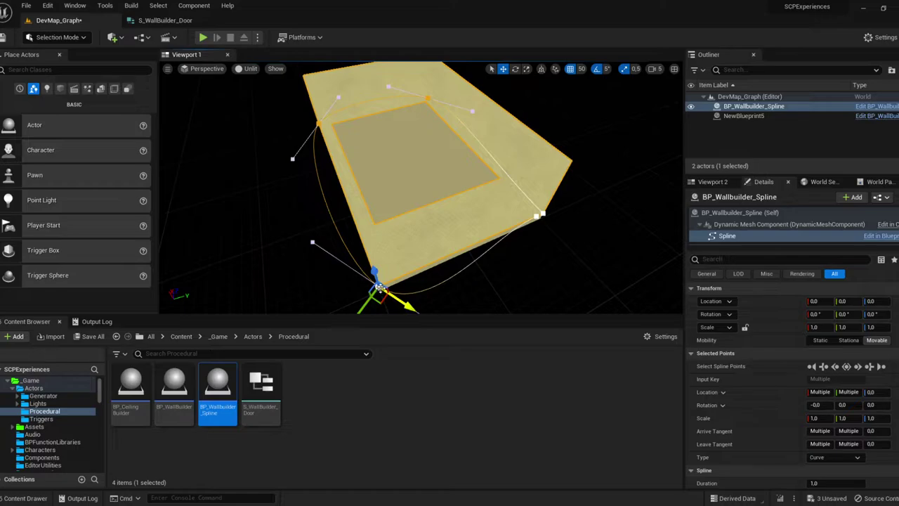
{"action": "right_click", "coordinate": [379, 287]}
{"action": "mouse_move", "coordinate": [439, 344]}
{"action": "left_click", "coordinate": [541, 357]}
Set the right spline point to Linear as well, then deselect
{"action": "right_click", "coordinate": [542, 212]}
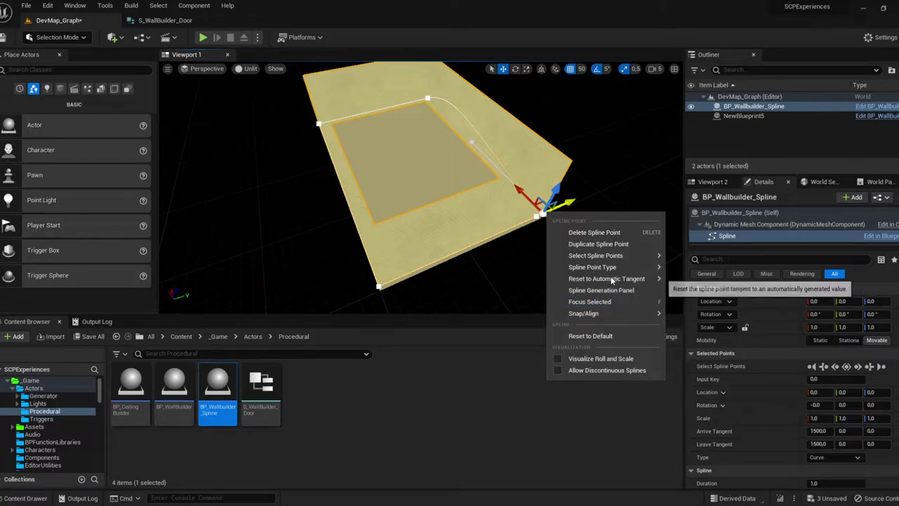
{"action": "mouse_move", "coordinate": [610, 267]}
{"action": "left_click", "coordinate": [688, 283]}
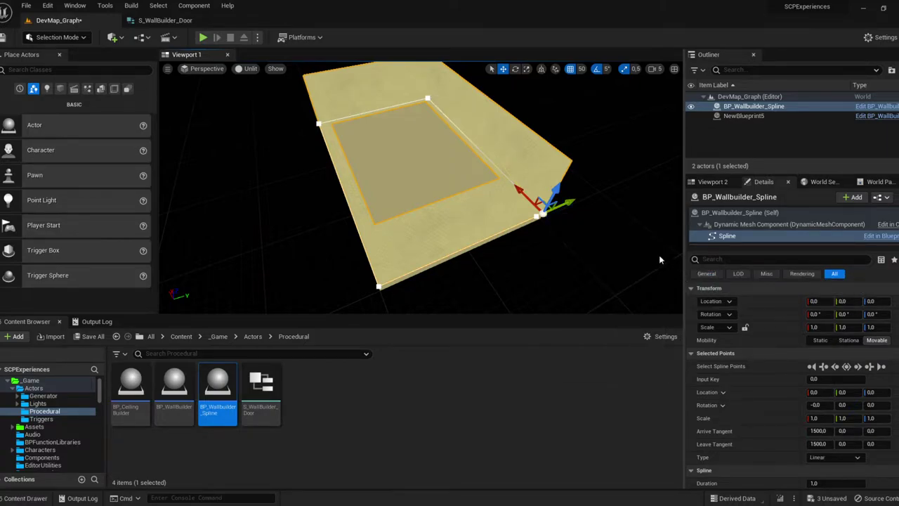
{"action": "left_click", "coordinate": [594, 169]}
{"action": "left_click_drag", "start_coordinate": [594, 169], "coordinate": [521, 175]}
Add a door entry to the spline wall using BP_Door
{"action": "left_click", "coordinate": [521, 175]}
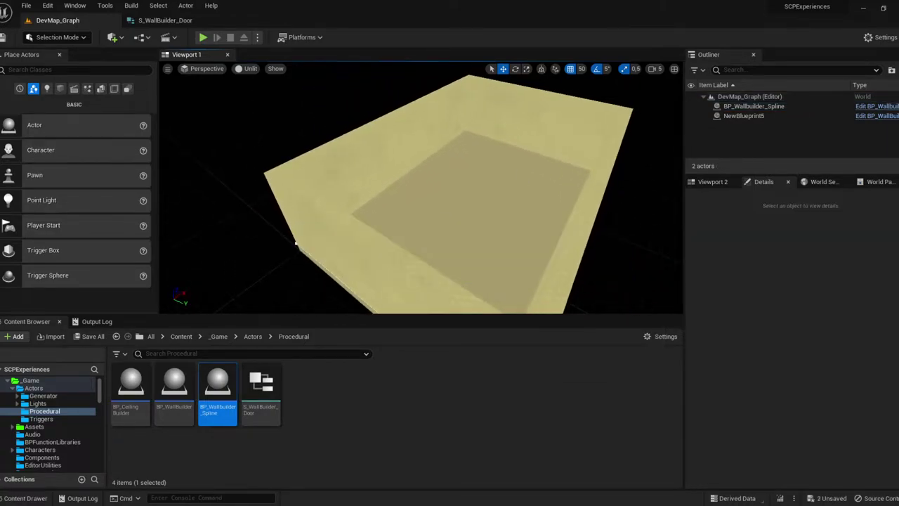
{"action": "left_click", "coordinate": [870, 420]}
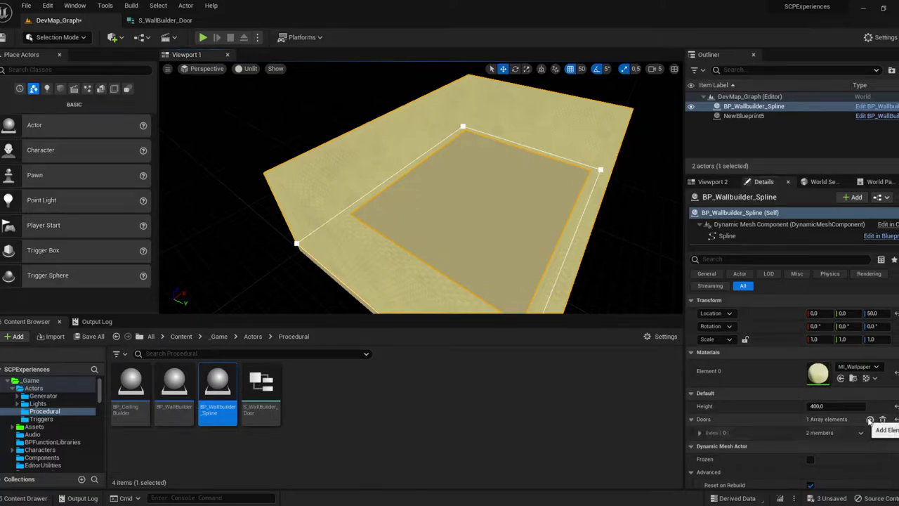
{"action": "left_click", "coordinate": [699, 433]}
{"action": "left_click", "coordinate": [832, 458]}
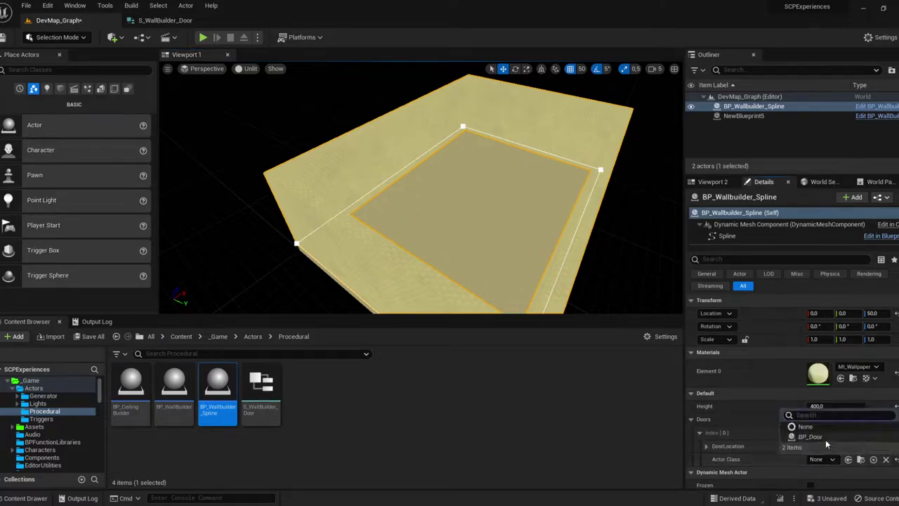
{"action": "left_click", "coordinate": [825, 439]}
Slide the door to Y -500 and Alt-duplicate the wall to X 600
{"action": "right_click_drag", "start_coordinate": [421, 190], "coordinate": [421, 190]}
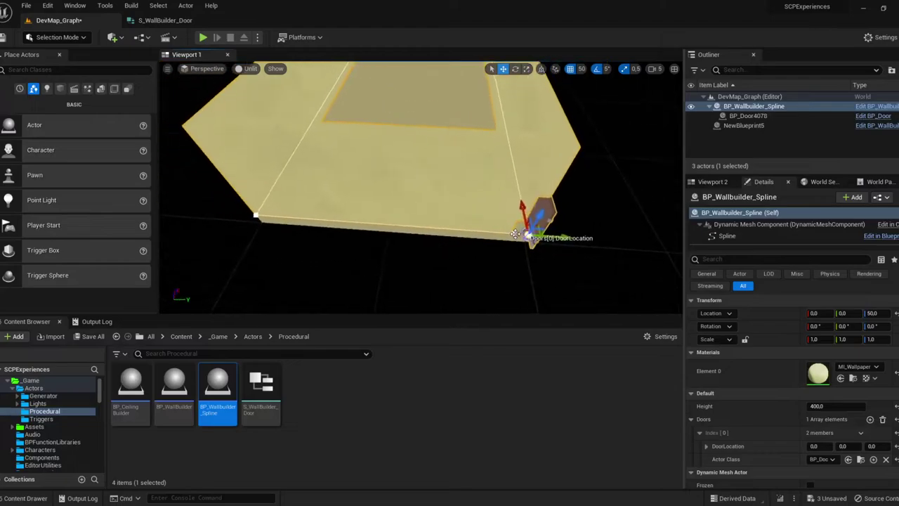
{"action": "left_click_drag", "start_coordinate": [541, 237], "coordinate": [449, 235]}
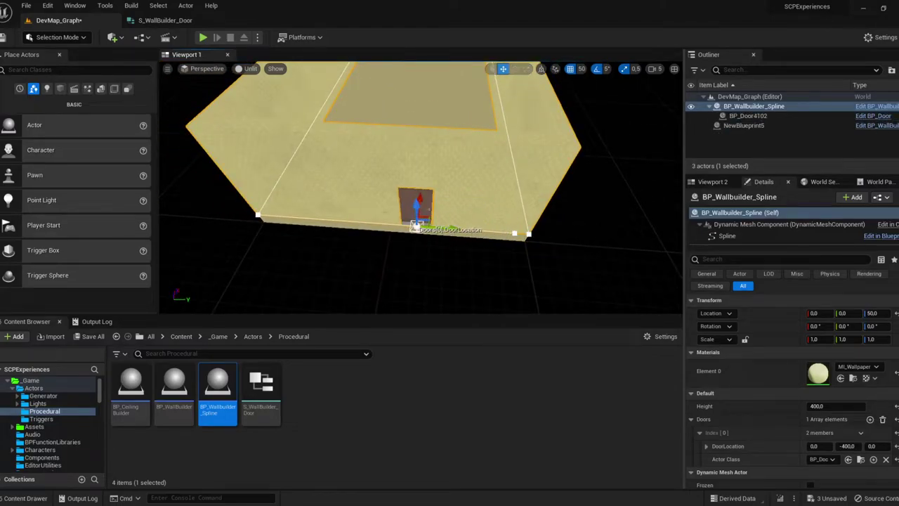
{"action": "right_click_drag", "start_coordinate": [416, 226], "coordinate": [501, 237]}
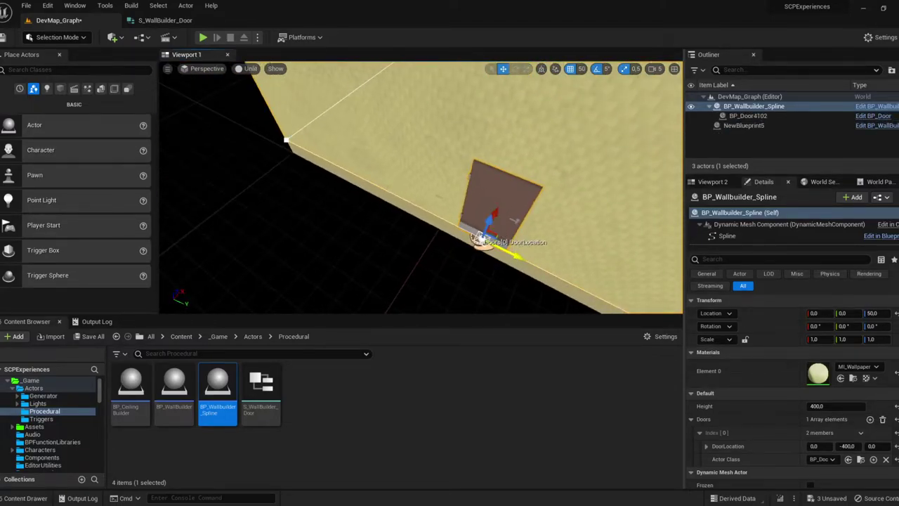
{"action": "left_click_drag", "start_coordinate": [517, 256], "coordinate": [466, 227]}
{"action": "mouse_move", "coordinate": [466, 227]}
{"action": "right_mouse_down"}
{"action": "mouse_move", "coordinate": [541, 231]}
{"action": "mouse_move", "coordinate": [394, 253]}
{"action": "right_mouse_up"}
{"action": "left_click_drag", "start_coordinate": [372, 273], "coordinate": [506, 275], "text": "alt"}
{"action": "mouse_move", "coordinate": [505, 275]}
{"action": "right_mouse_down"}
{"action": "mouse_move", "coordinate": [480, 236]}
{"action": "mouse_move", "coordinate": [341, 147]}
{"action": "right_mouse_up"}
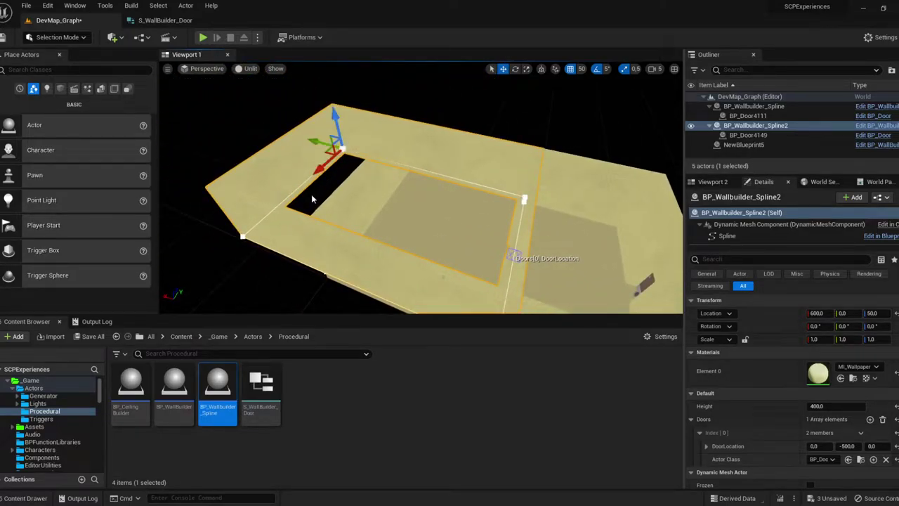
Pull a spline point to reshape the wall, then undo the change
{"action": "right_click_drag", "start_coordinate": [353, 286], "coordinate": [438, 264]}
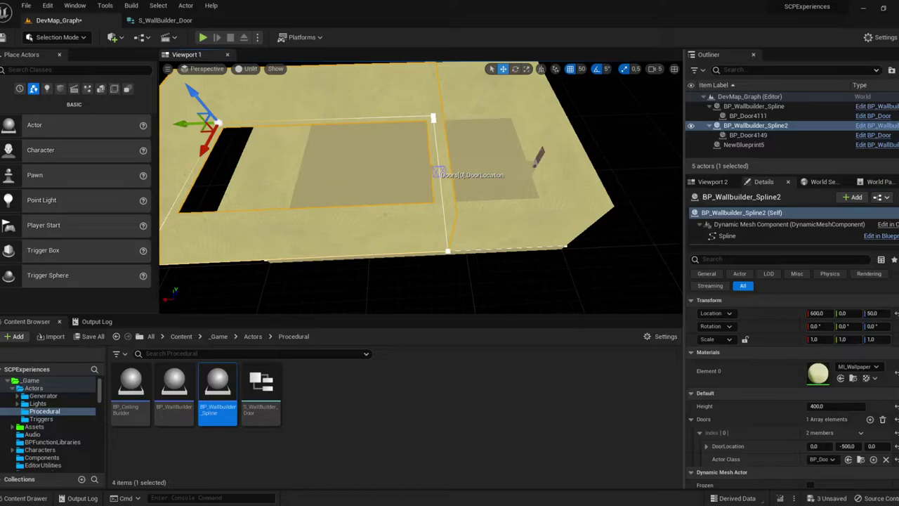
{"action": "left_click_drag", "start_coordinate": [450, 240], "coordinate": [432, 125]}
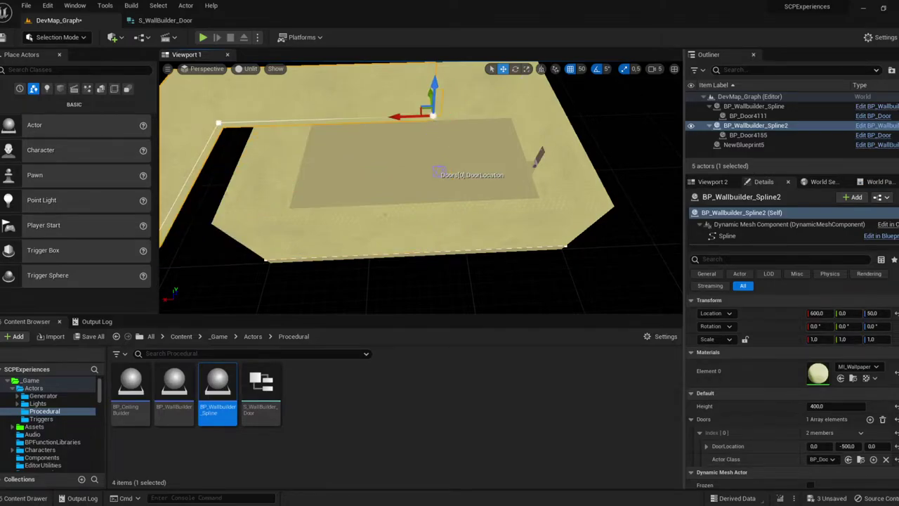
{"action": "right_click_drag", "start_coordinate": [431, 125], "coordinate": [373, 182]}
{"action": "left_click", "coordinate": [378, 172]}
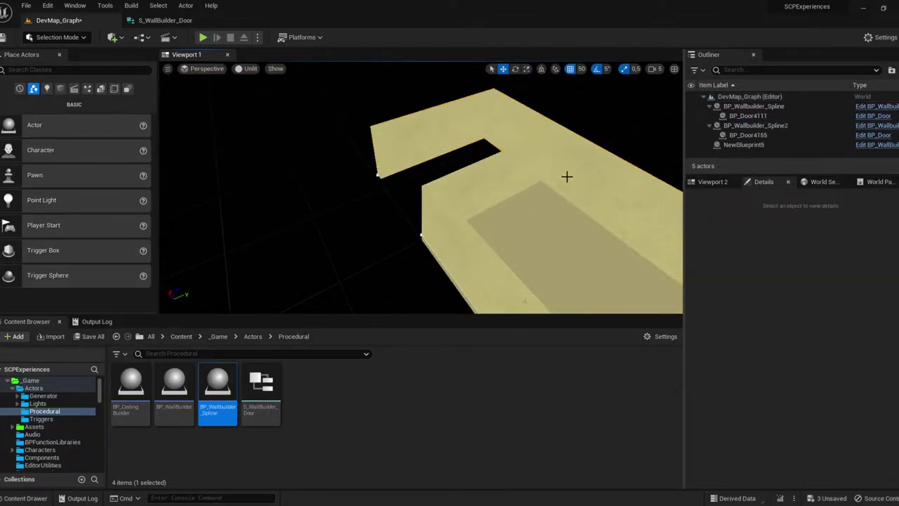
{"action": "key", "text": "ctrl+z"}
{"action": "key", "text": "ctrl+z"}
{"action": "key", "text": "ctrl+z"}
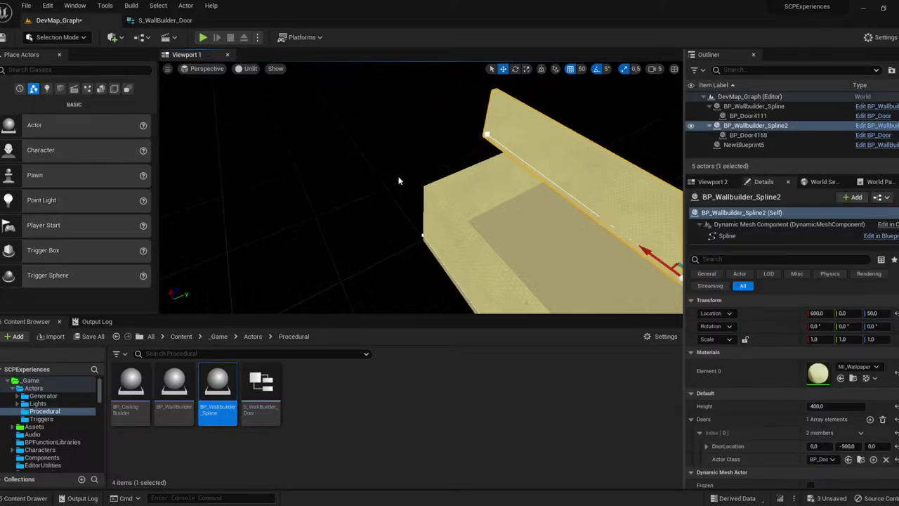
{"action": "right_click_drag", "start_coordinate": [588, 162], "coordinate": [517, 200]}
Rotate the second wall -90° and shift it along X to split the room
{"action": "left_click_drag", "start_coordinate": [503, 168], "coordinate": [517, 193]}
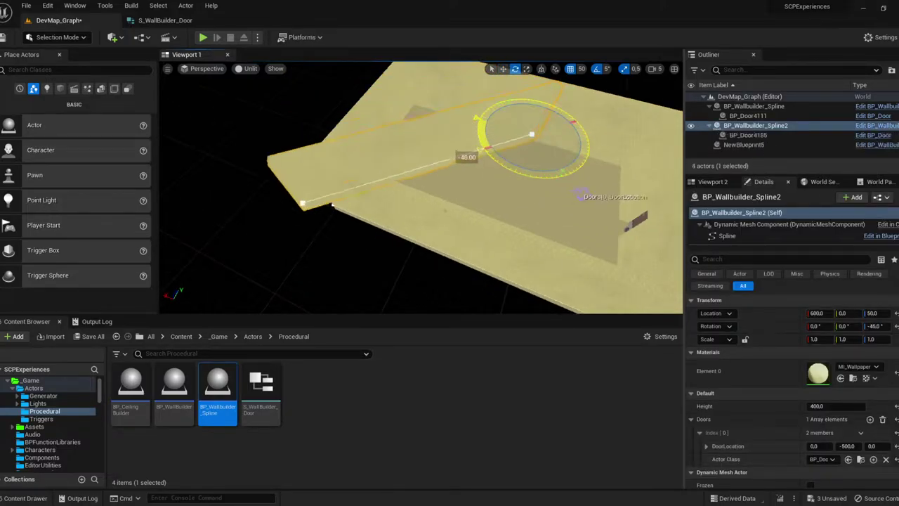
{"action": "key", "text": "w"}
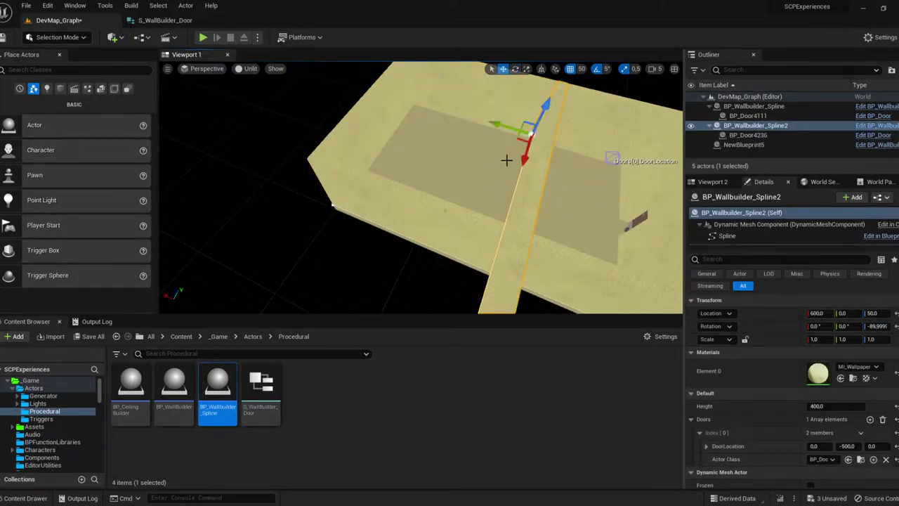
{"action": "left_click_drag", "start_coordinate": [510, 130], "coordinate": [477, 120]}
{"action": "key", "text": "f"}
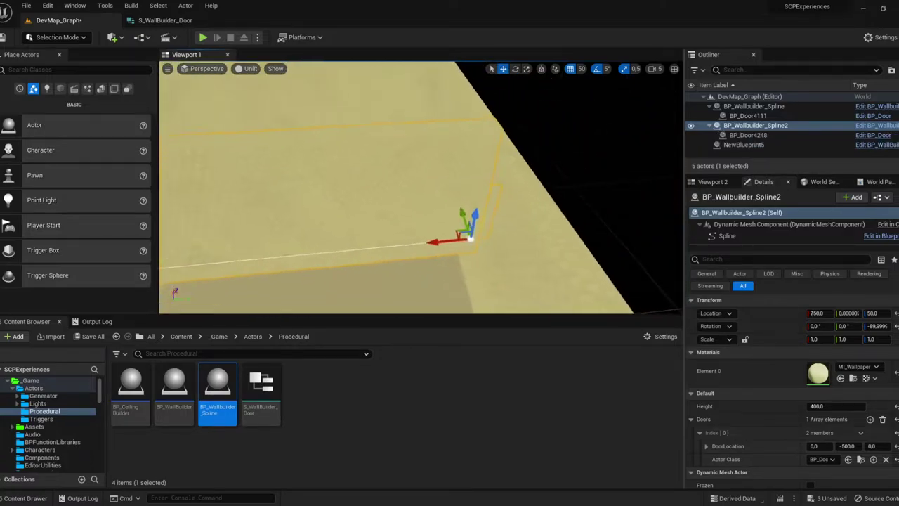
{"action": "mouse_move", "coordinate": [426, 229]}
{"action": "left_mouse_down", "text": "alt"}
{"action": "mouse_move", "coordinate": [295, 206]}
{"action": "mouse_move", "coordinate": [404, 213]}
{"action": "left_mouse_up", "text": "alt"}
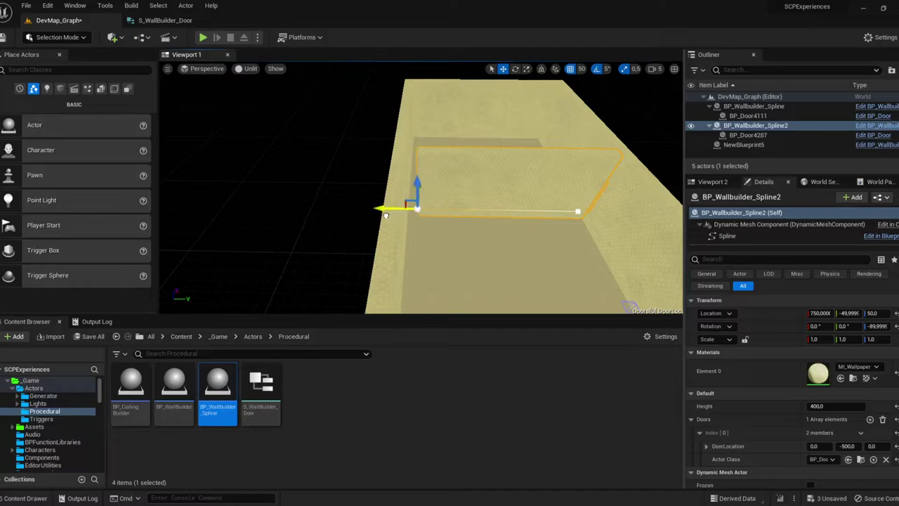
{"action": "left_click_drag", "start_coordinate": [553, 186], "coordinate": [567, 223], "text": "alt"}
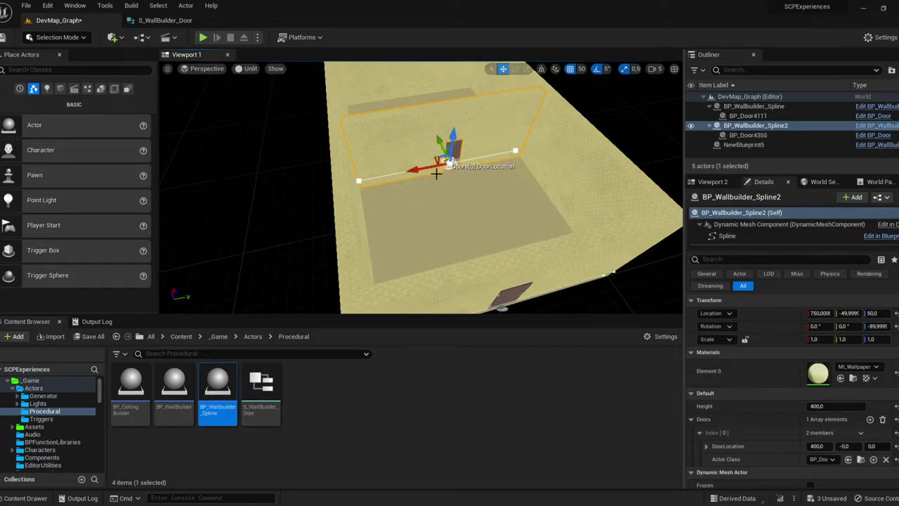
{"action": "mouse_move", "coordinate": [436, 173]}
{"action": "left_mouse_down", "text": "alt"}
{"action": "mouse_move", "coordinate": [382, 154]}
{"action": "mouse_move", "coordinate": [394, 160]}
{"action": "left_mouse_up", "text": "alt"}
{"action": "key", "text": "Escape"}
Place a BP_CeilingBuilder in the level at 0, 0, 400
{"action": "mouse_move", "coordinate": [131, 393]}
{"action": "left_mouse_down"}
{"action": "mouse_move", "coordinate": [635, 254]}
{"action": "mouse_move", "coordinate": [636, 239]}
{"action": "left_mouse_up"}
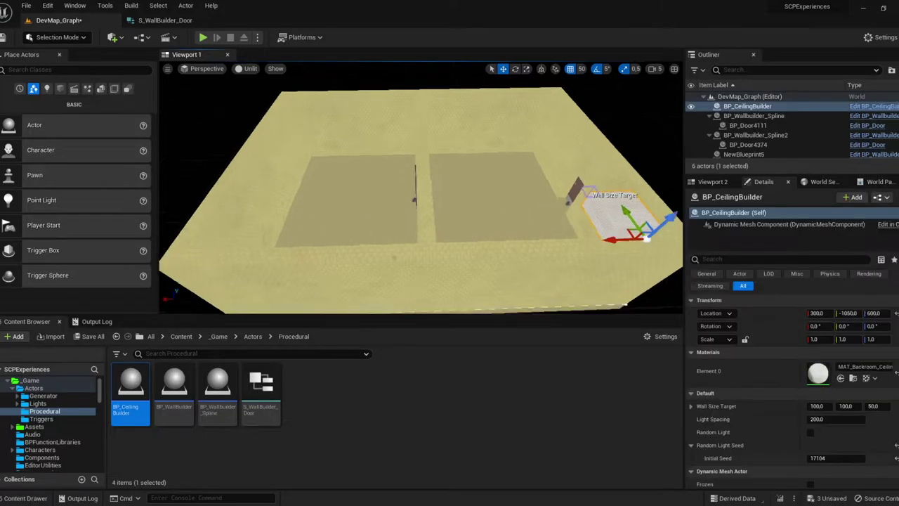
{"action": "key", "text": "f"}
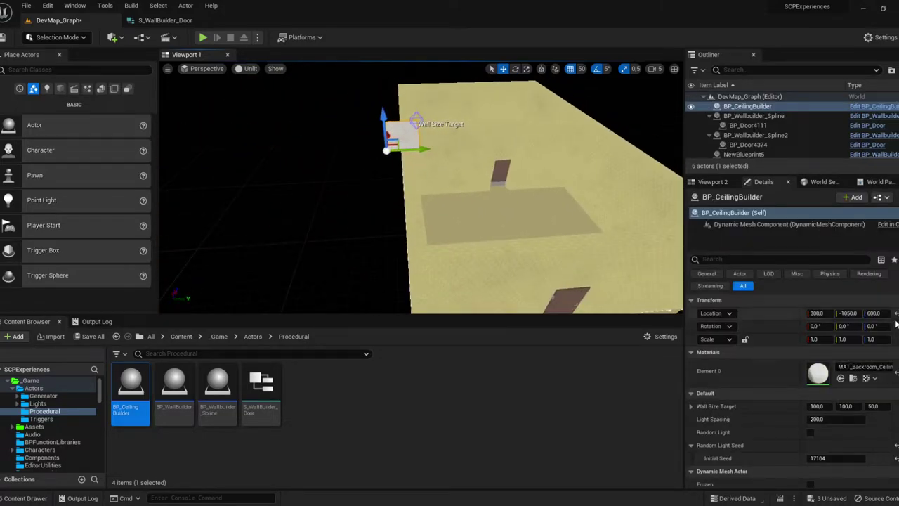
{"action": "key", "text": "f"}
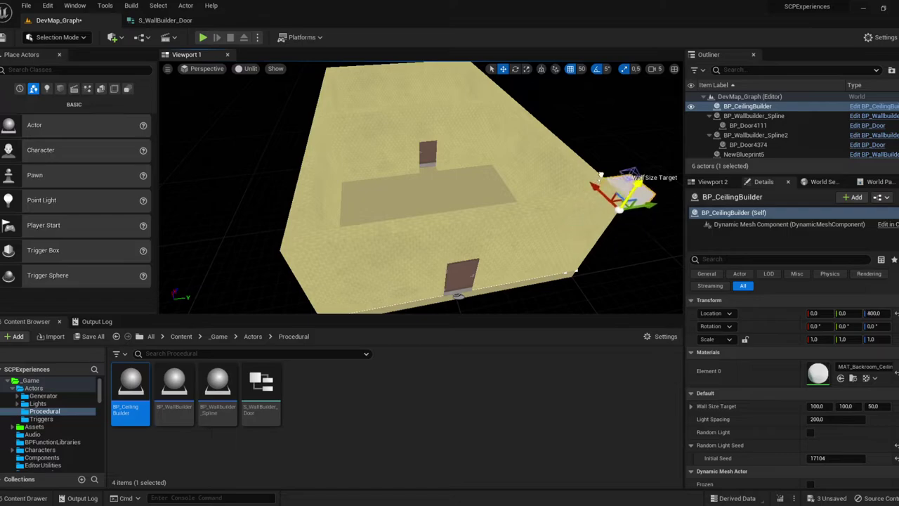
Move the ceiling builder to 50, -950, 400
{"action": "left_click_drag", "start_coordinate": [635, 182], "coordinate": [302, 218]}
{"action": "key", "text": "f"}
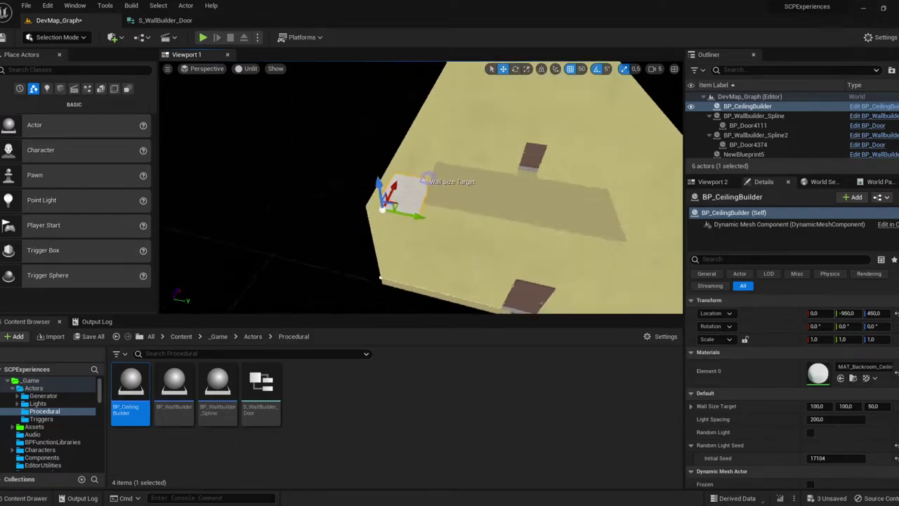
{"action": "left_click_drag", "start_coordinate": [390, 197], "coordinate": [411, 196]}
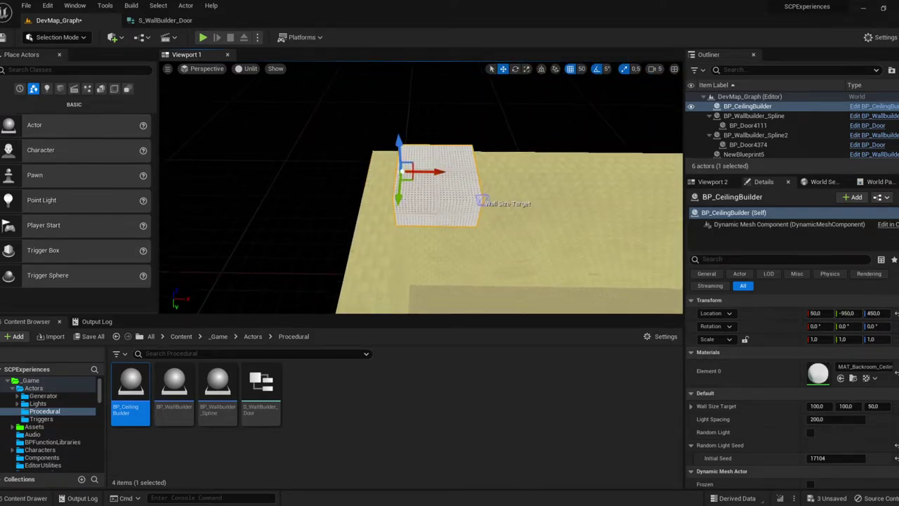
{"action": "right_click_drag", "start_coordinate": [491, 224], "coordinate": [427, 226]}
{"action": "left_click_drag", "start_coordinate": [376, 127], "coordinate": [392, 159]}
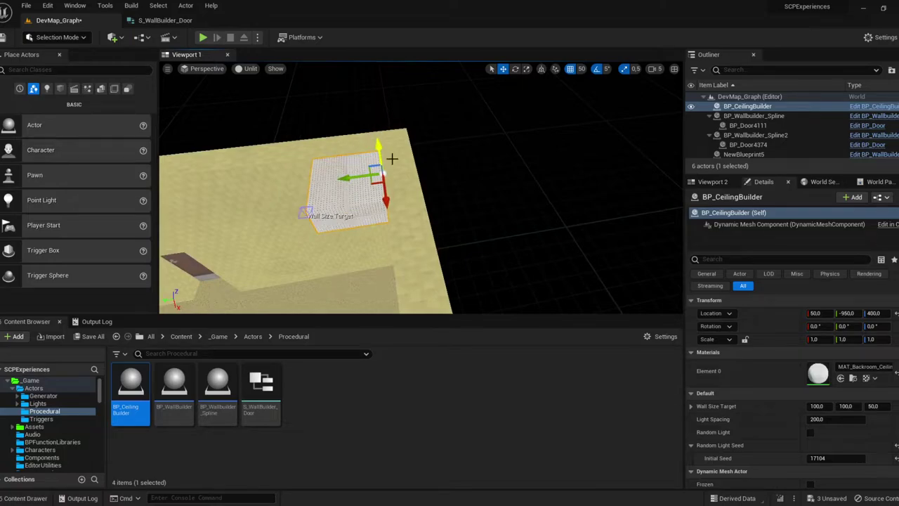
Size the ceiling's Wall Size Target to 700 × 900
{"action": "right_click_drag", "start_coordinate": [311, 212], "coordinate": [393, 182]}
{"action": "left_click_drag", "start_coordinate": [552, 161], "coordinate": [342, 138]}
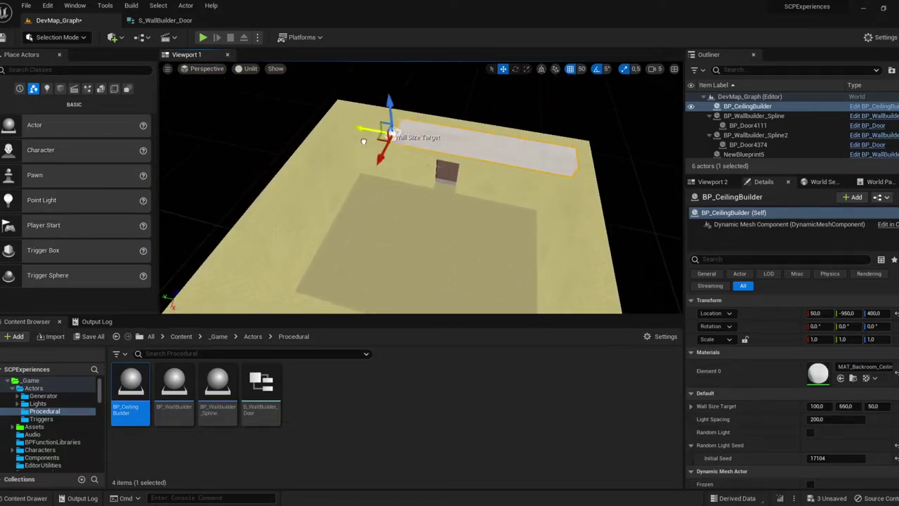
{"action": "scroll", "coordinate": [342, 138], "scroll_direction": "up", "scroll_amount": 3}
{"action": "left_click_drag", "start_coordinate": [462, 157], "coordinate": [437, 175]}
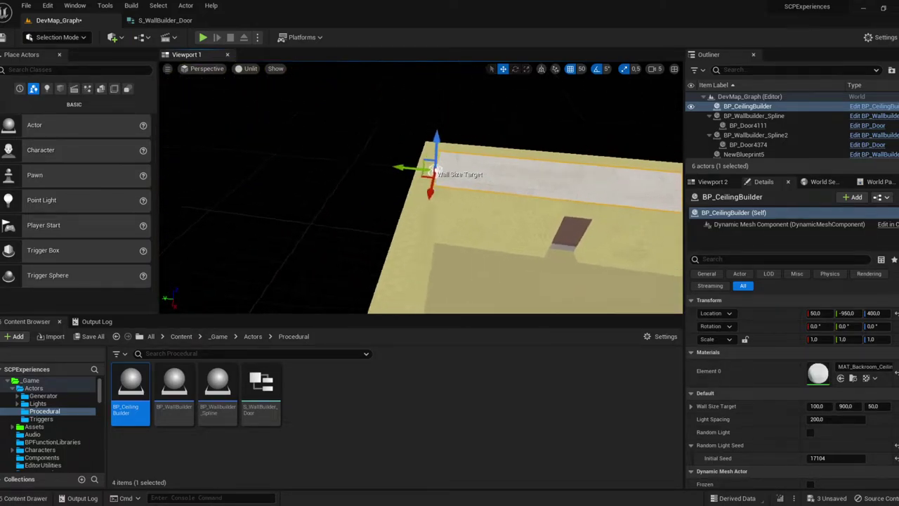
{"action": "scroll", "coordinate": [401, 120], "scroll_direction": "up", "scroll_amount": 3}
{"action": "scroll", "coordinate": [401, 119], "scroll_direction": "down", "scroll_amount": 3}
{"action": "left_click_drag", "start_coordinate": [537, 176], "coordinate": [218, 162]}
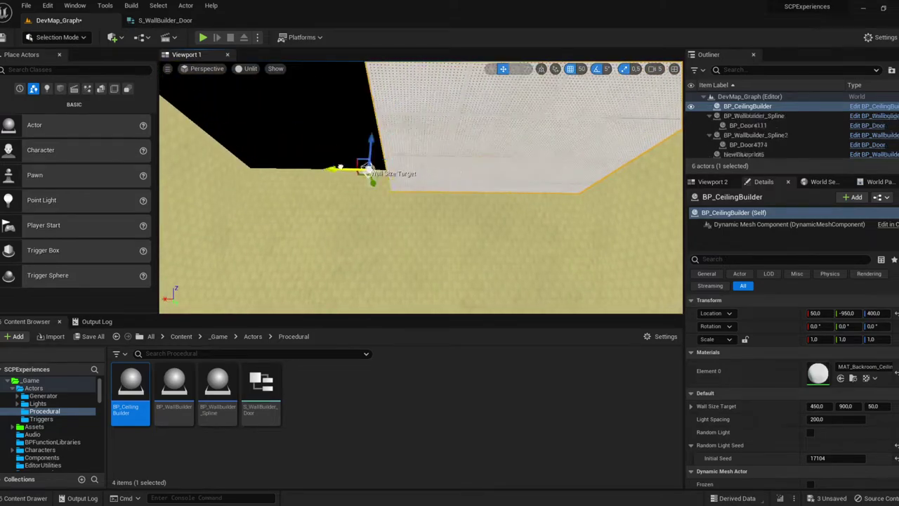
{"action": "right_click_drag", "start_coordinate": [218, 162], "coordinate": [309, 195]}
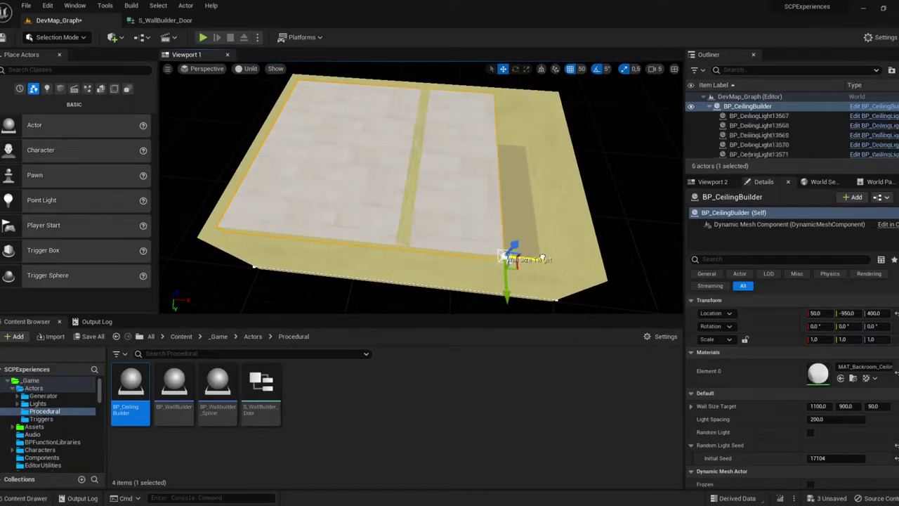
{"action": "mouse_move", "coordinate": [426, 247]}
{"action": "left_mouse_down"}
{"action": "mouse_move", "coordinate": [397, 280]}
{"action": "mouse_move", "coordinate": [508, 260]}
{"action": "mouse_move", "coordinate": [386, 261]}
{"action": "left_mouse_up"}
Duplicate the 700-wide ceiling to X 800, then delete the second wall
{"action": "right_click_drag", "start_coordinate": [359, 180], "coordinate": [359, 181]}
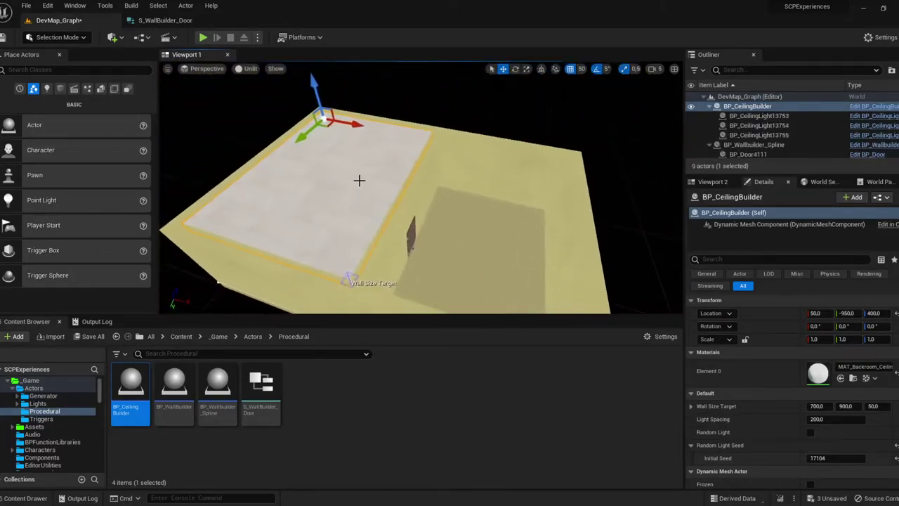
{"action": "left_click_drag", "start_coordinate": [347, 124], "coordinate": [467, 148], "text": "alt"}
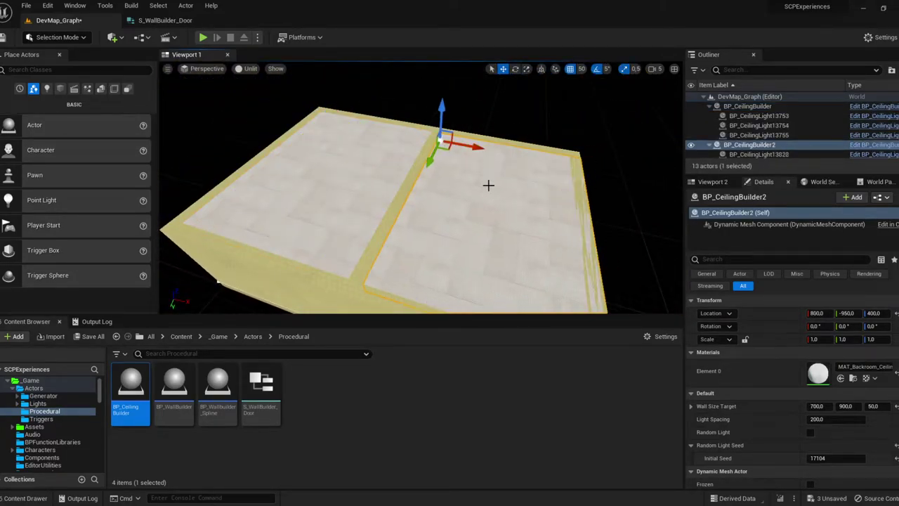
{"action": "mouse_move", "coordinate": [488, 185]}
{"action": "right_mouse_down"}
{"action": "mouse_move", "coordinate": [536, 227]}
{"action": "mouse_move", "coordinate": [507, 214]}
{"action": "right_mouse_up"}
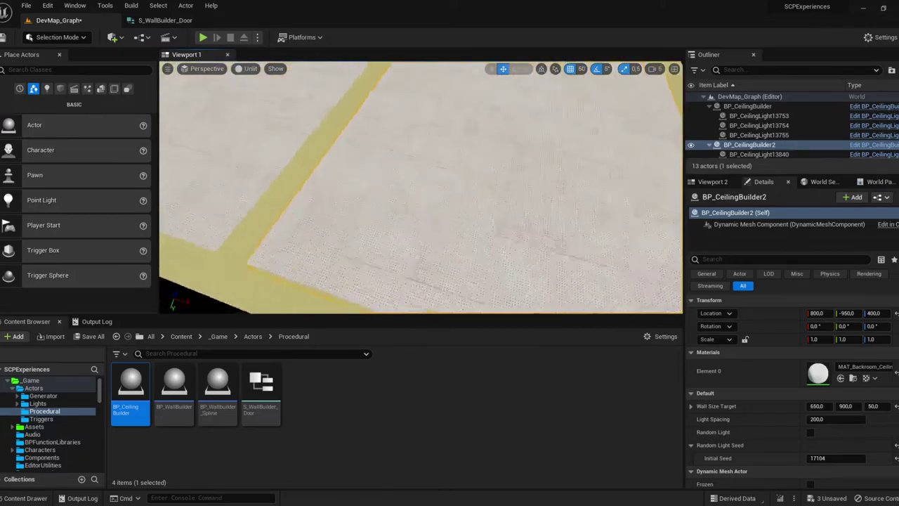
{"action": "left_click", "coordinate": [422, 190]}
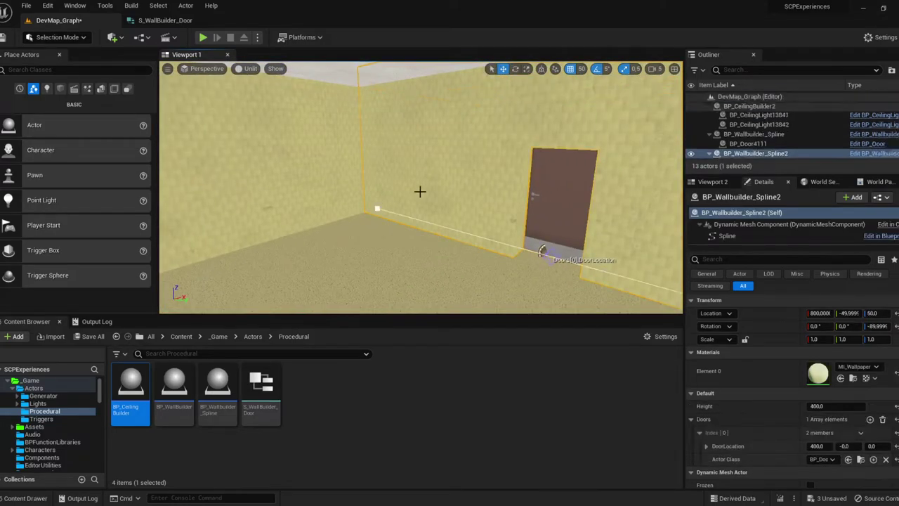
{"action": "right_click_drag", "start_coordinate": [422, 190], "coordinate": [477, 179]}
{"action": "key", "text": "Delete"}
Widen the original ceiling's Wall Size Target X through 1200 to 1400
{"action": "left_click", "coordinate": [261, 164]}
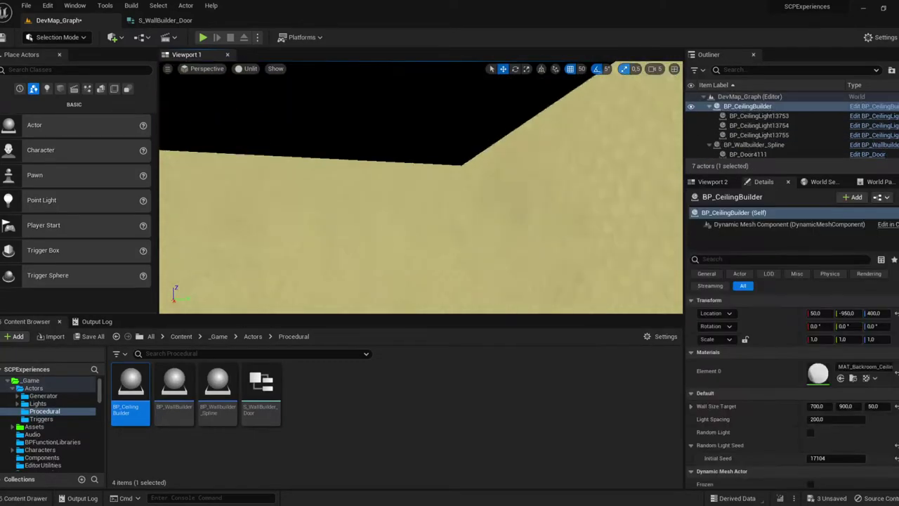
{"action": "right_click_drag", "start_coordinate": [422, 176], "coordinate": [422, 177]}
{"action": "left_click_drag", "start_coordinate": [467, 156], "coordinate": [395, 150]}
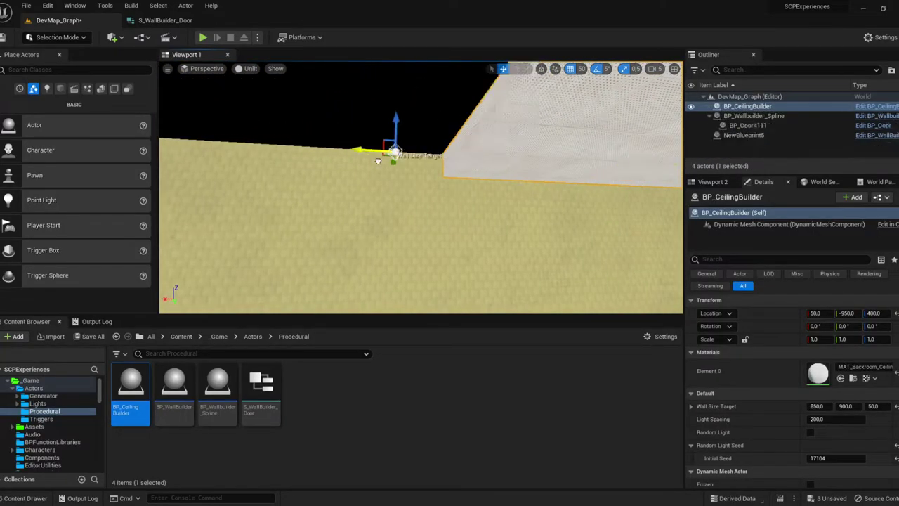
{"action": "right_click_drag", "start_coordinate": [414, 194], "coordinate": [366, 201]}
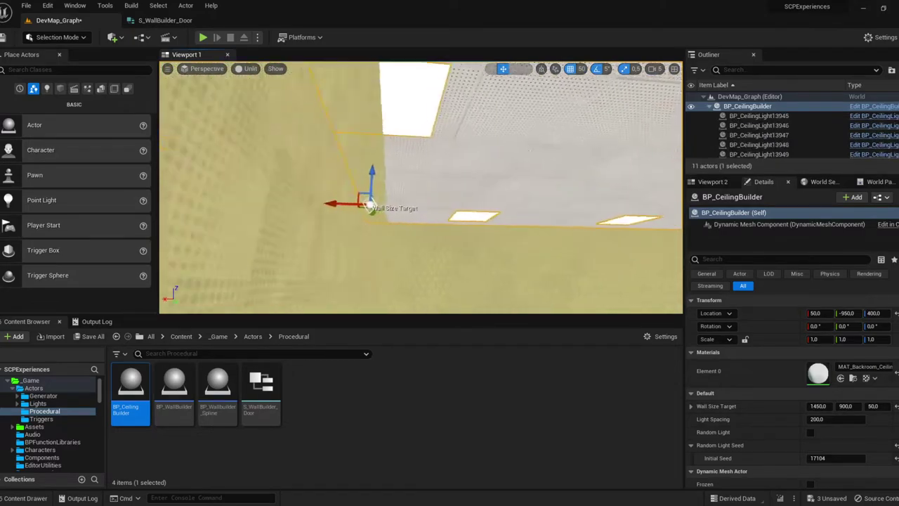
{"action": "left_click_drag", "start_coordinate": [372, 202], "coordinate": [360, 208]}
{"action": "right_click_drag", "start_coordinate": [359, 208], "coordinate": [407, 234]}
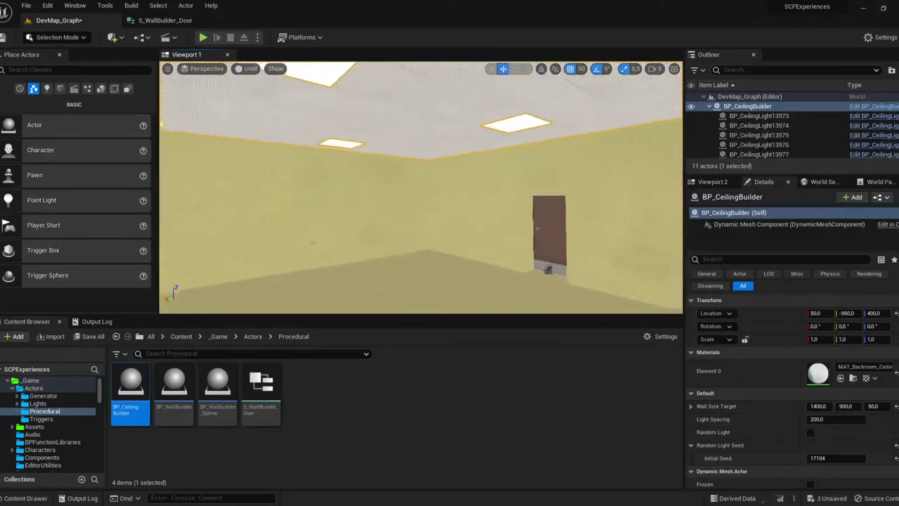
{"action": "key", "text": "Escape"}
Switch the viewport to Lit and reselect the ceiling builder
{"action": "left_click", "coordinate": [250, 68]}
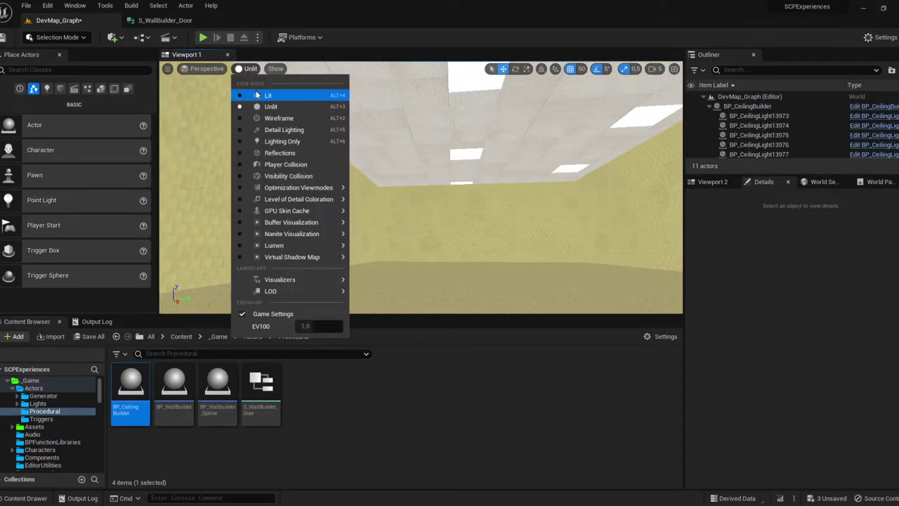
{"action": "left_click", "coordinate": [267, 92]}
{"action": "left_click", "coordinate": [394, 105]}
{"action": "mouse_move", "coordinate": [393, 183]}
{"action": "right_mouse_down"}
{"action": "mouse_move", "coordinate": [404, 175]}
{"action": "mouse_move", "coordinate": [379, 172]}
{"action": "right_mouse_up"}
{"action": "type", "text": "15"}
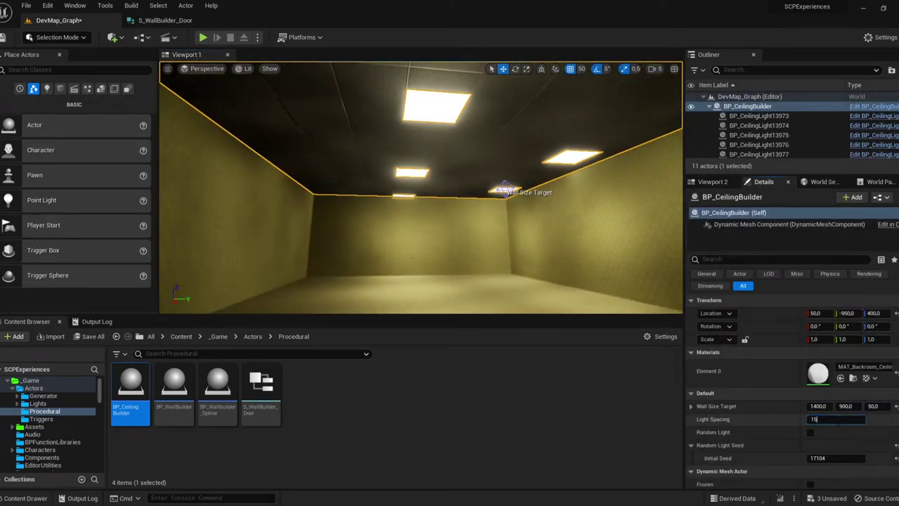
Set Light Spacing to 150, enable Random Light, and set Initial Seed to 10
{"action": "type", "text": "0"}
{"action": "key", "text": "Return"}
{"action": "left_click", "coordinate": [810, 432]}
{"action": "left_click", "coordinate": [830, 456]}
{"action": "type", "text": "1"}
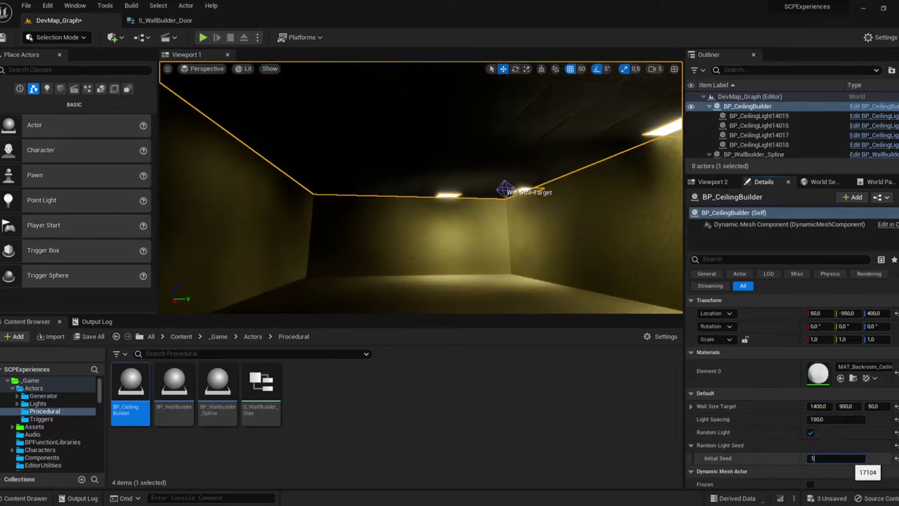
{"action": "type", "text": "0"}
{"action": "key", "text": "Return"}
{"action": "type", "text": "1"}
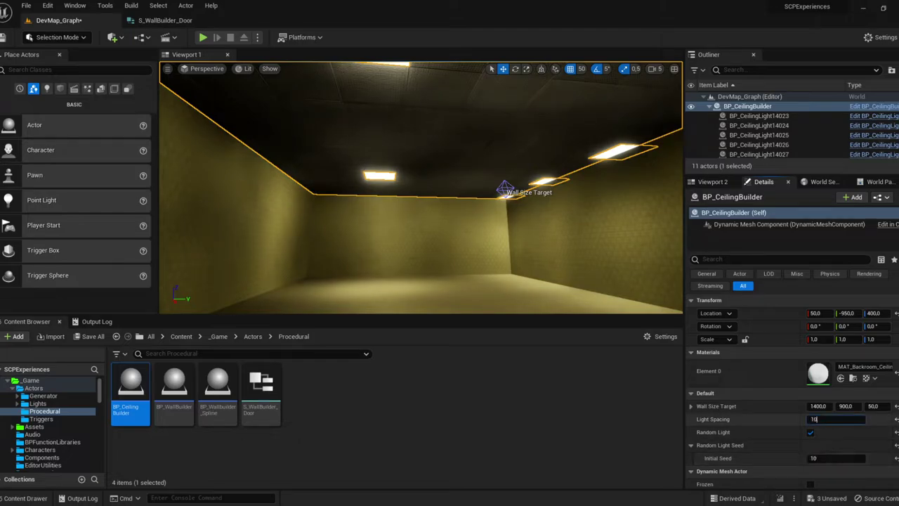
Change Light Spacing to 100 and Initial Seed to 2
{"action": "type", "text": "0"}
{"action": "key", "text": "Return"}
{"action": "left_click", "coordinate": [836, 458]}
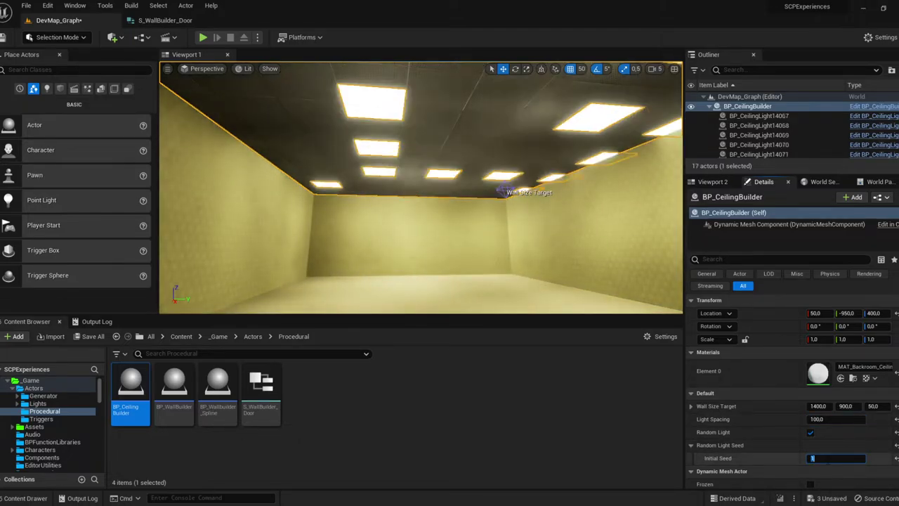
{"action": "type", "text": "2"}
{"action": "key", "text": "Return"}
{"action": "right_click", "coordinate": [546, 319]}
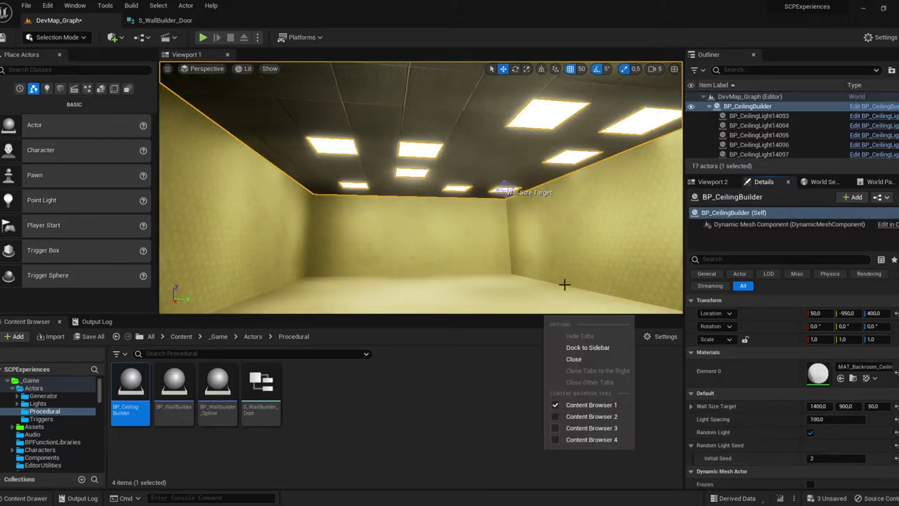
{"action": "mouse_move", "coordinate": [564, 285]}
{"action": "right_mouse_down"}
{"action": "mouse_move", "coordinate": [534, 260]}
{"action": "mouse_move", "coordinate": [564, 240]}
{"action": "mouse_move", "coordinate": [460, 202]}
{"action": "mouse_move", "coordinate": [385, 274]}
{"action": "right_mouse_up"}
{"action": "key", "text": "Escape"}
Place a new BP_Wallbuilder_Spline and move it to X 800, Y -50
{"action": "left_click", "coordinate": [514, 243]}
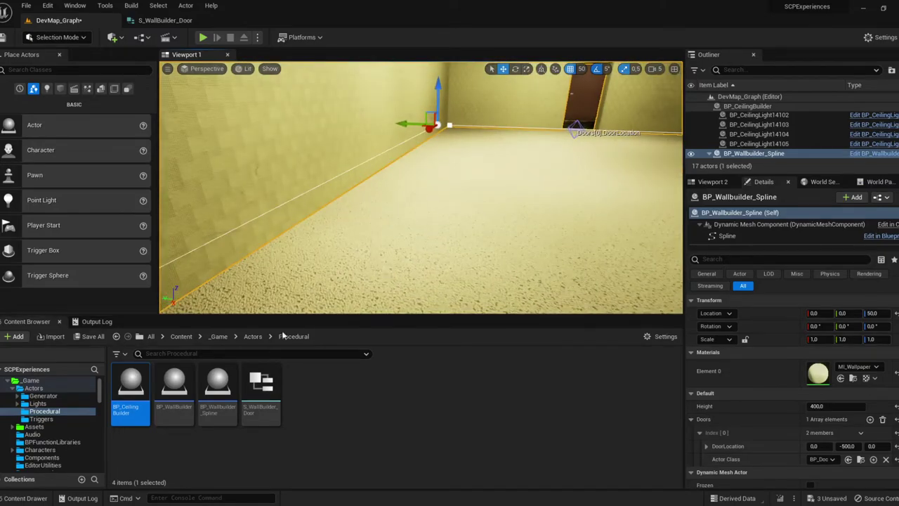
{"action": "left_click_drag", "start_coordinate": [217, 389], "coordinate": [358, 232]}
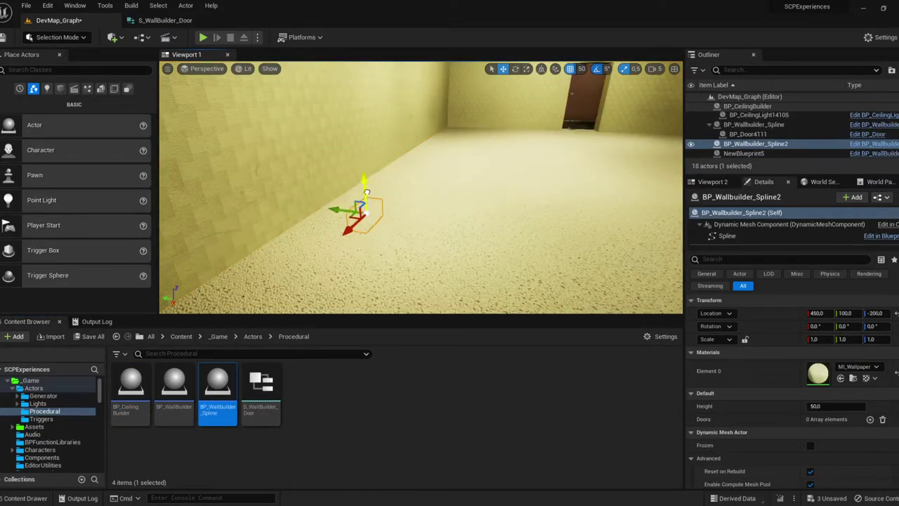
{"action": "right_click_drag", "start_coordinate": [346, 167], "coordinate": [302, 175]}
{"action": "left_click_drag", "start_coordinate": [295, 177], "coordinate": [305, 177]}
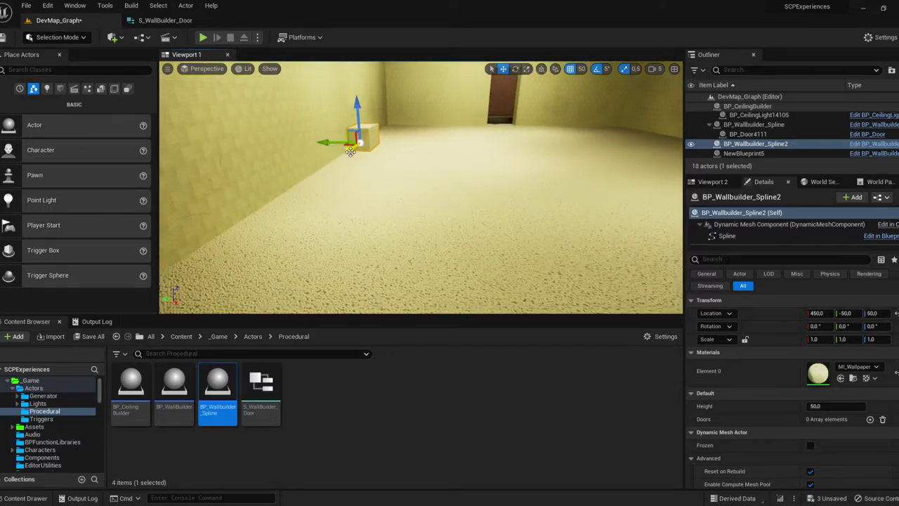
{"action": "mouse_move", "coordinate": [350, 152]}
{"action": "left_mouse_down"}
{"action": "mouse_move", "coordinate": [299, 218]}
{"action": "mouse_move", "coordinate": [247, 214]}
{"action": "left_mouse_up"}
Rotate the new wall -90° and set its Height to 400
{"action": "key", "text": "e"}
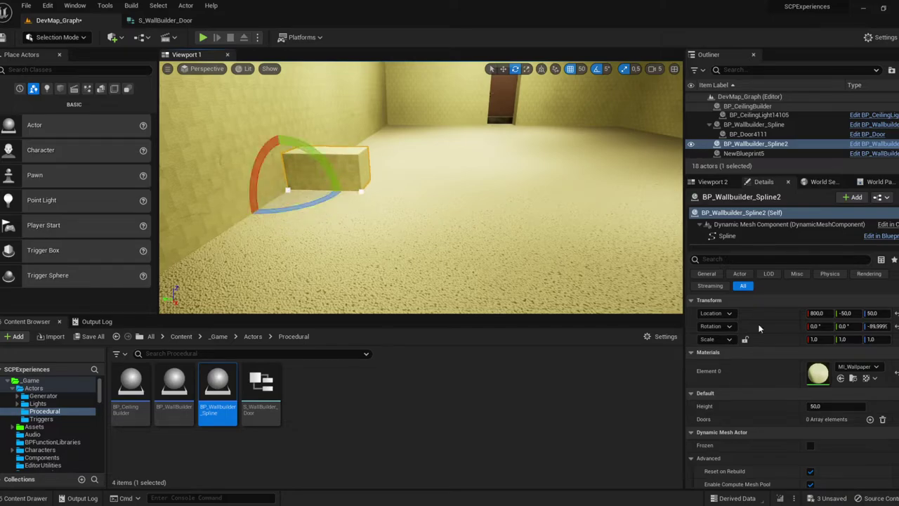
{"action": "left_click", "coordinate": [835, 406]}
{"action": "type", "text": "40"}
{"action": "key", "text": "Return"}
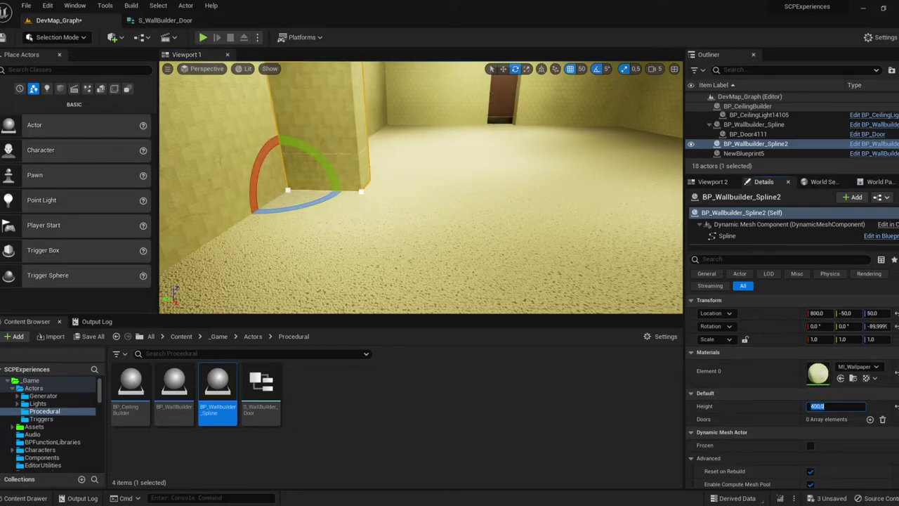
{"action": "key", "text": "w"}
{"action": "mouse_move", "coordinate": [387, 199]}
{"action": "right_mouse_down"}
{"action": "mouse_move", "coordinate": [471, 183]}
{"action": "mouse_move", "coordinate": [240, 287]}
{"action": "mouse_move", "coordinate": [568, 237]}
{"action": "right_mouse_up"}
Undo the last point move and set the spline point type to Constant
{"action": "key", "text": "ctrl+z"}
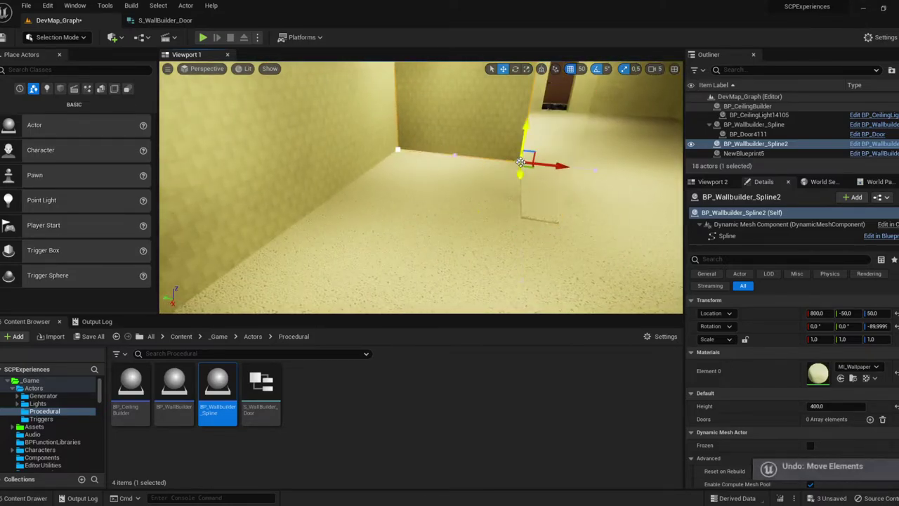
{"action": "right_click", "coordinate": [520, 163]}
{"action": "mouse_move", "coordinate": [585, 216]}
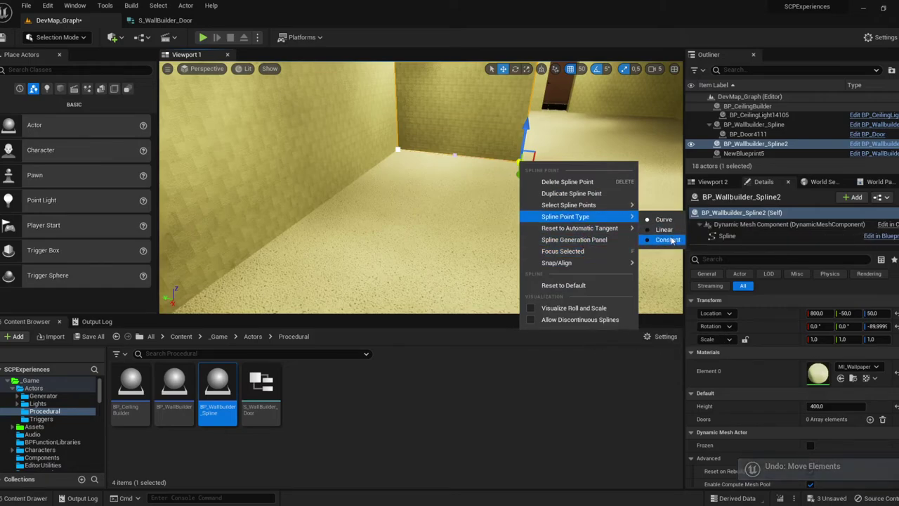
{"action": "left_click", "coordinate": [666, 239]}
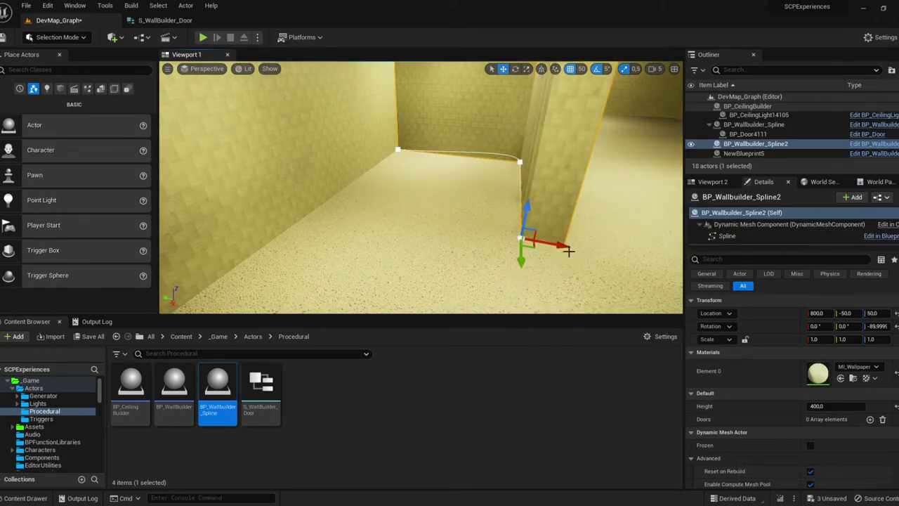
Add a new spline point extending the wall and inspect the other points' options
{"action": "mouse_move", "coordinate": [569, 250]}
{"action": "left_mouse_down", "text": "alt"}
{"action": "mouse_move", "coordinate": [344, 217]}
{"action": "mouse_move", "coordinate": [382, 223]}
{"action": "left_mouse_up", "text": "alt"}
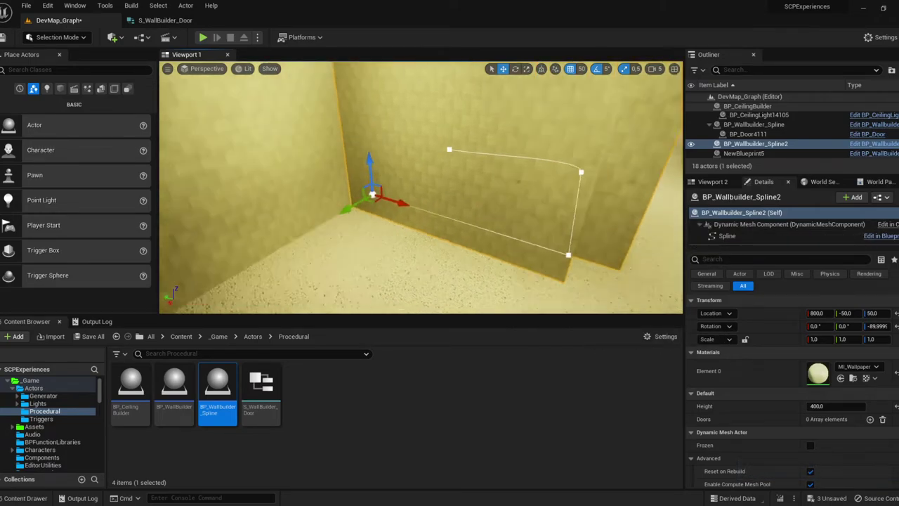
{"action": "right_click", "coordinate": [530, 197]}
{"action": "mouse_move", "coordinate": [596, 253]}
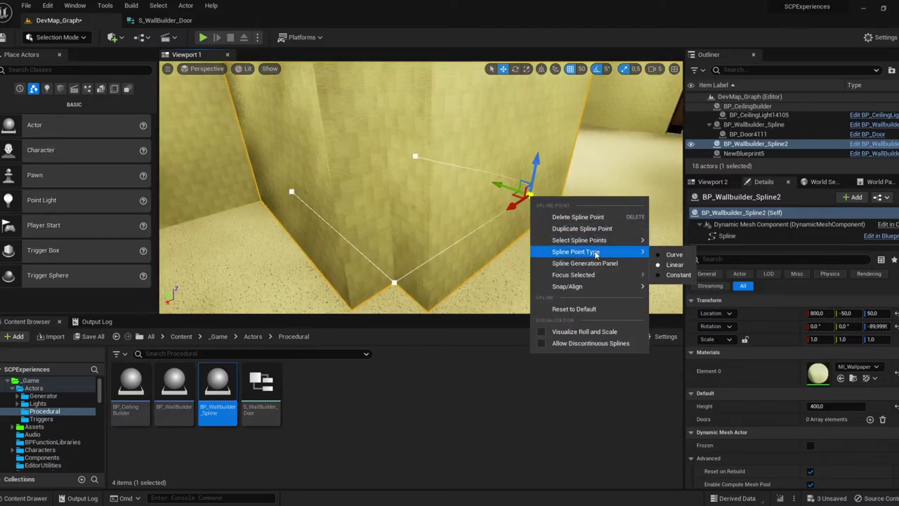
{"action": "right_click", "coordinate": [418, 158]}
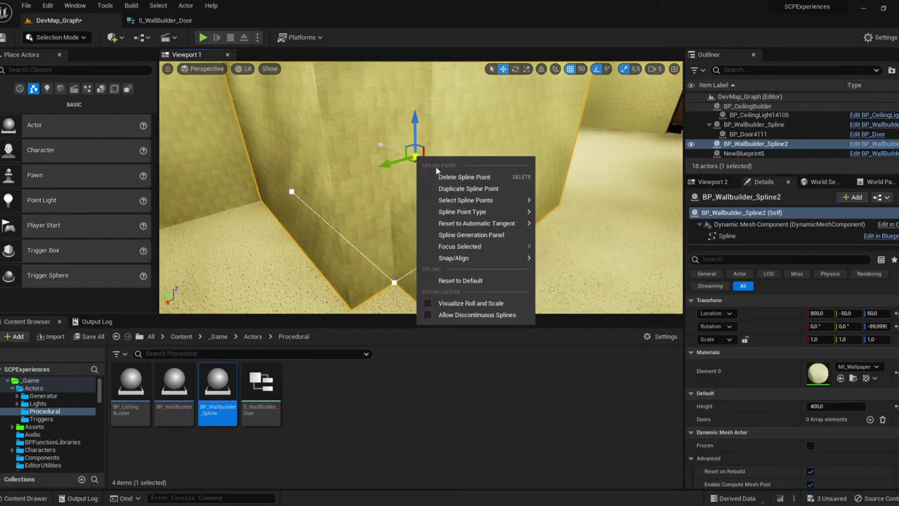
{"action": "left_click", "coordinate": [496, 236]}
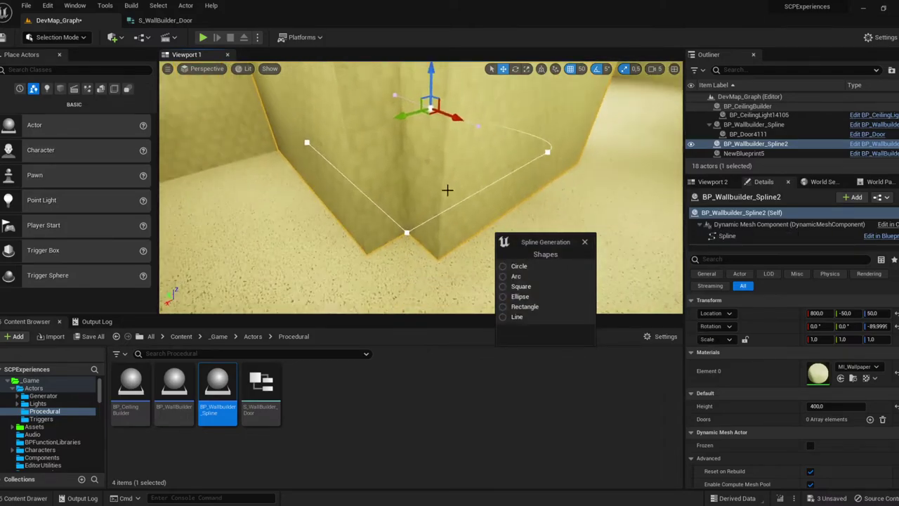
{"action": "key", "text": "Escape"}
Set the new wall's spline points to Linear for straight segments
{"action": "left_click", "coordinate": [458, 139]}
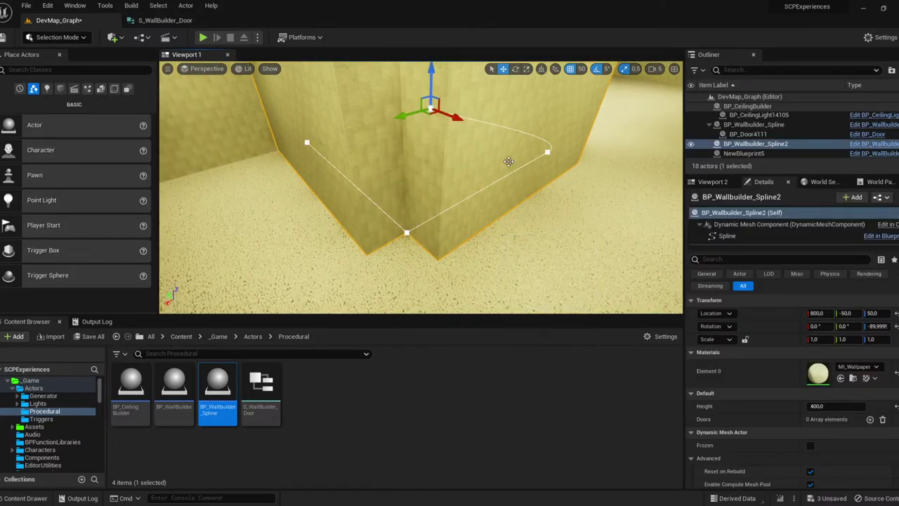
{"action": "right_click", "coordinate": [429, 112]}
{"action": "mouse_move", "coordinate": [502, 171]}
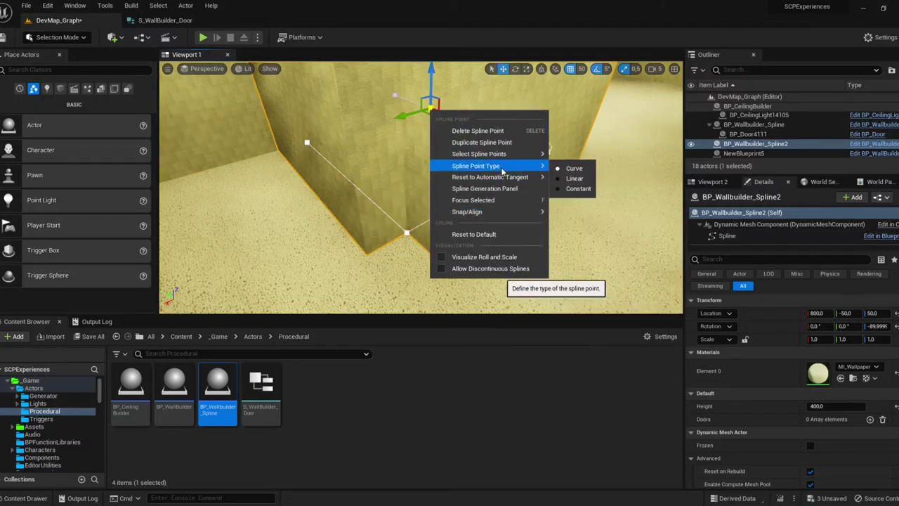
{"action": "left_click", "coordinate": [573, 179]}
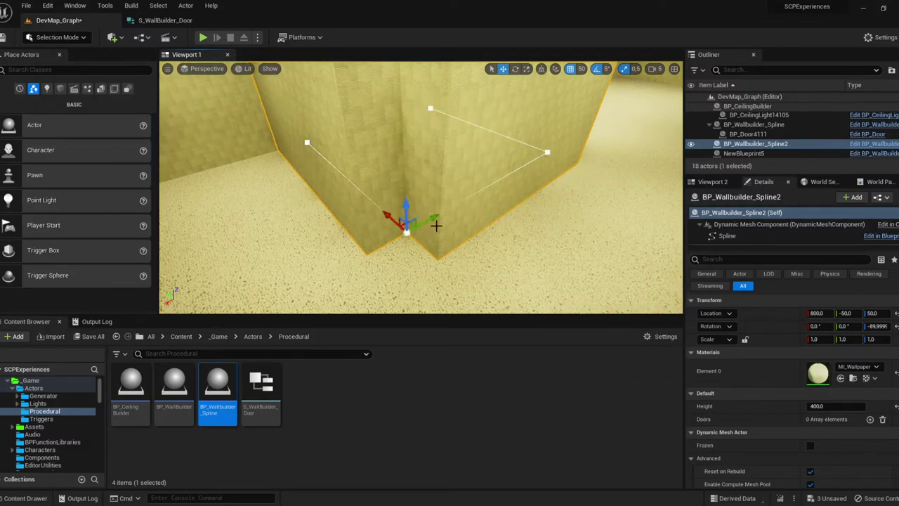
Delete the extra spline wall BP_Wallbuilder_Spline2, leaving the lit room with its door
{"action": "mouse_move", "coordinate": [518, 159]}
{"action": "right_mouse_down"}
{"action": "mouse_move", "coordinate": [562, 176]}
{"action": "mouse_move", "coordinate": [478, 184]}
{"action": "mouse_move", "coordinate": [425, 230]}
{"action": "right_mouse_up"}
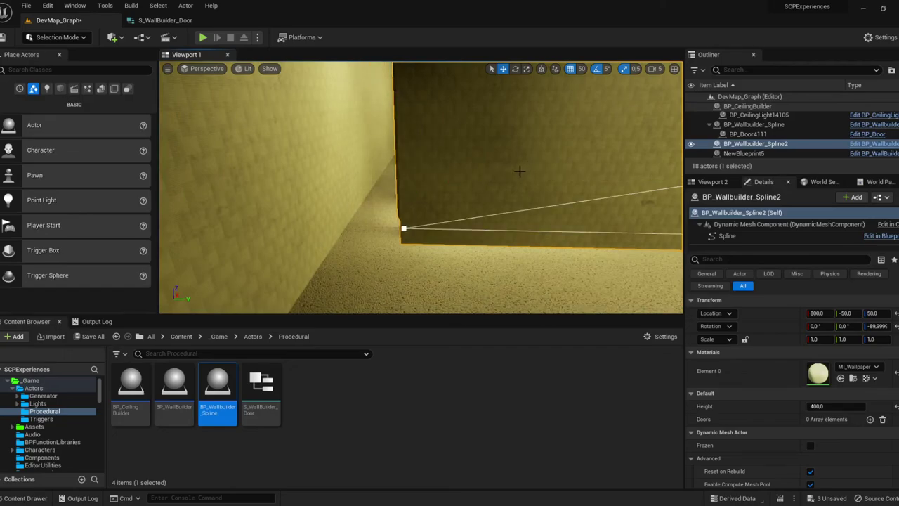
{"action": "right_click_drag", "start_coordinate": [520, 170], "coordinate": [428, 184]}
{"action": "key", "text": "Delete"}
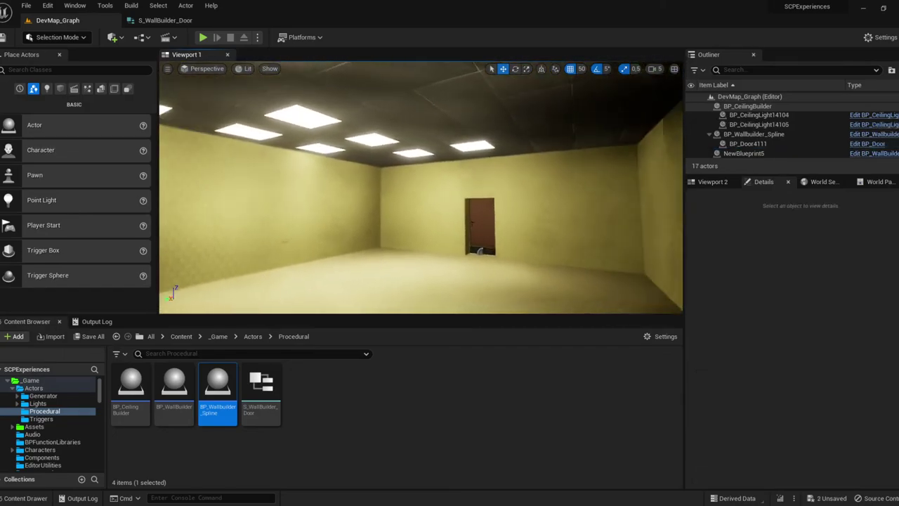